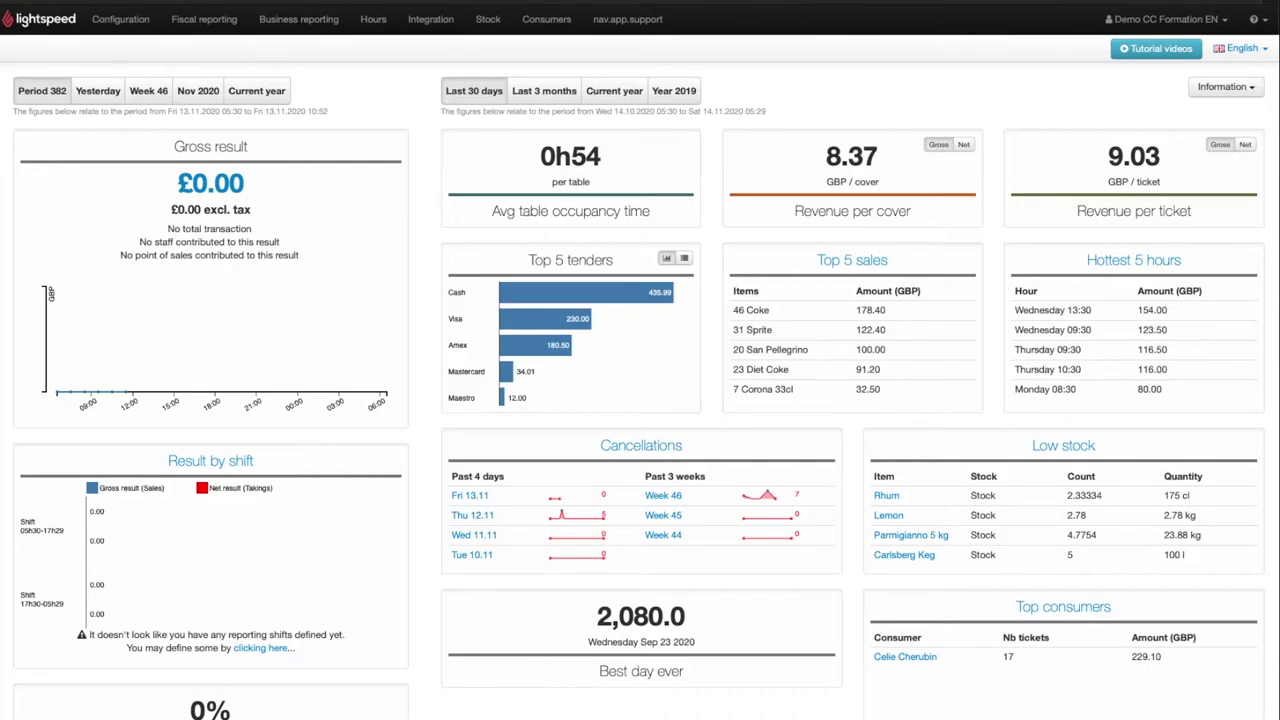
Start a new printer in the printing configuration and name it Kitchen Printer
click(122, 22)
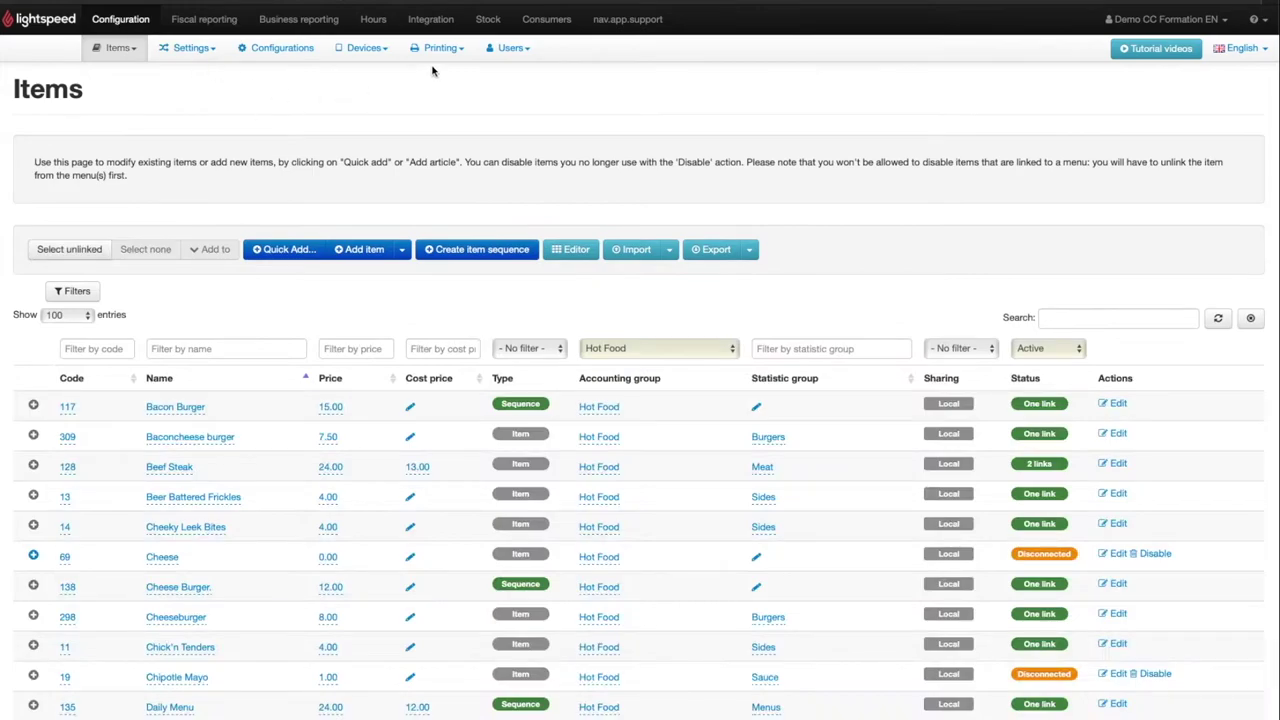
click(450, 52)
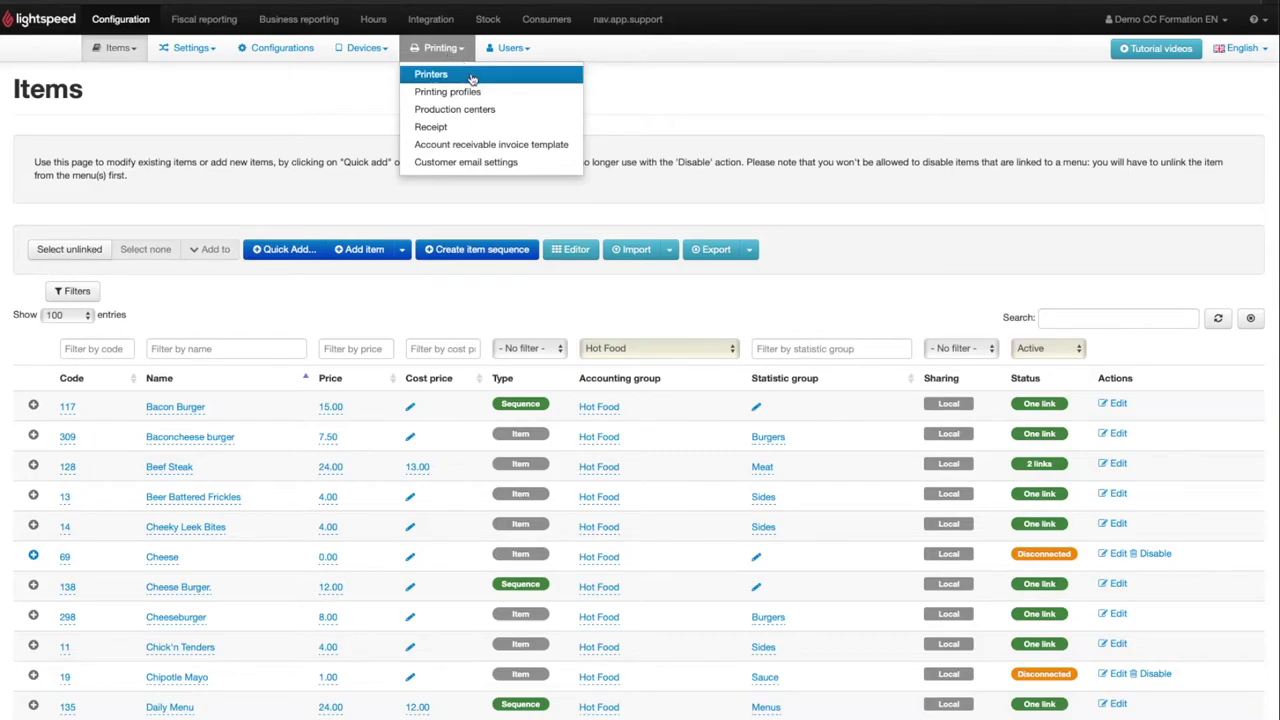
click(470, 76)
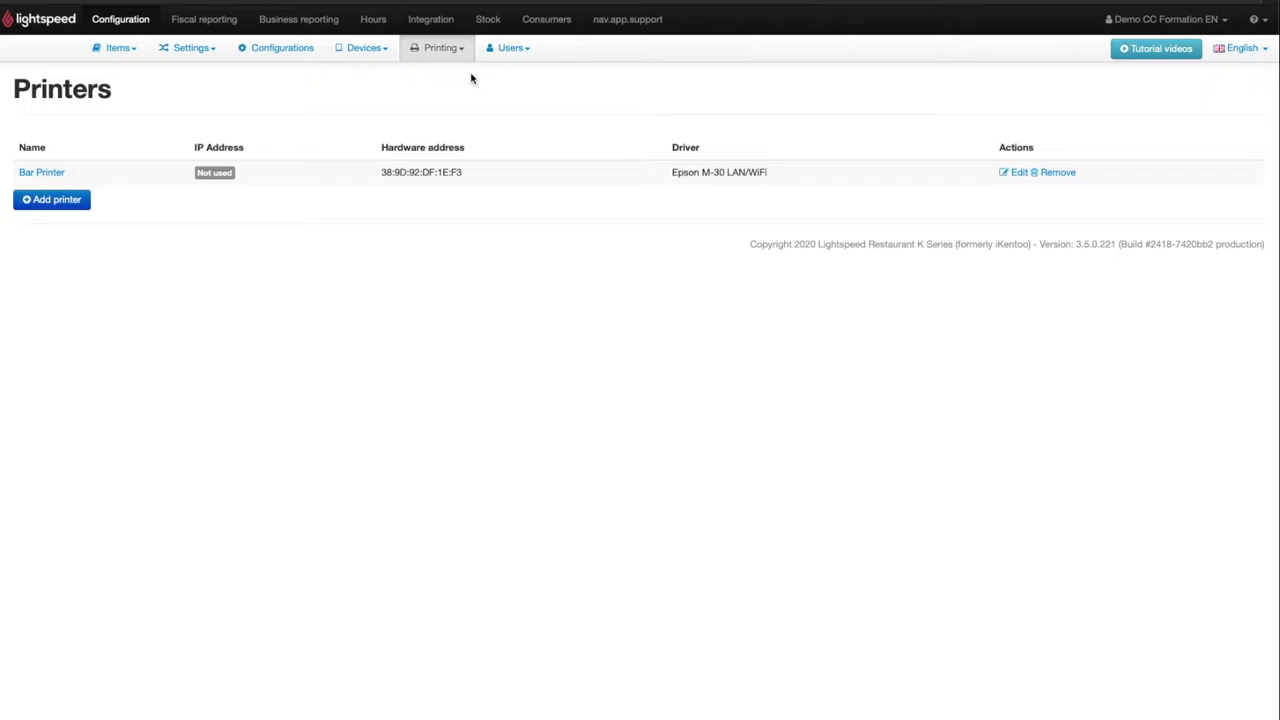
click(66, 200)
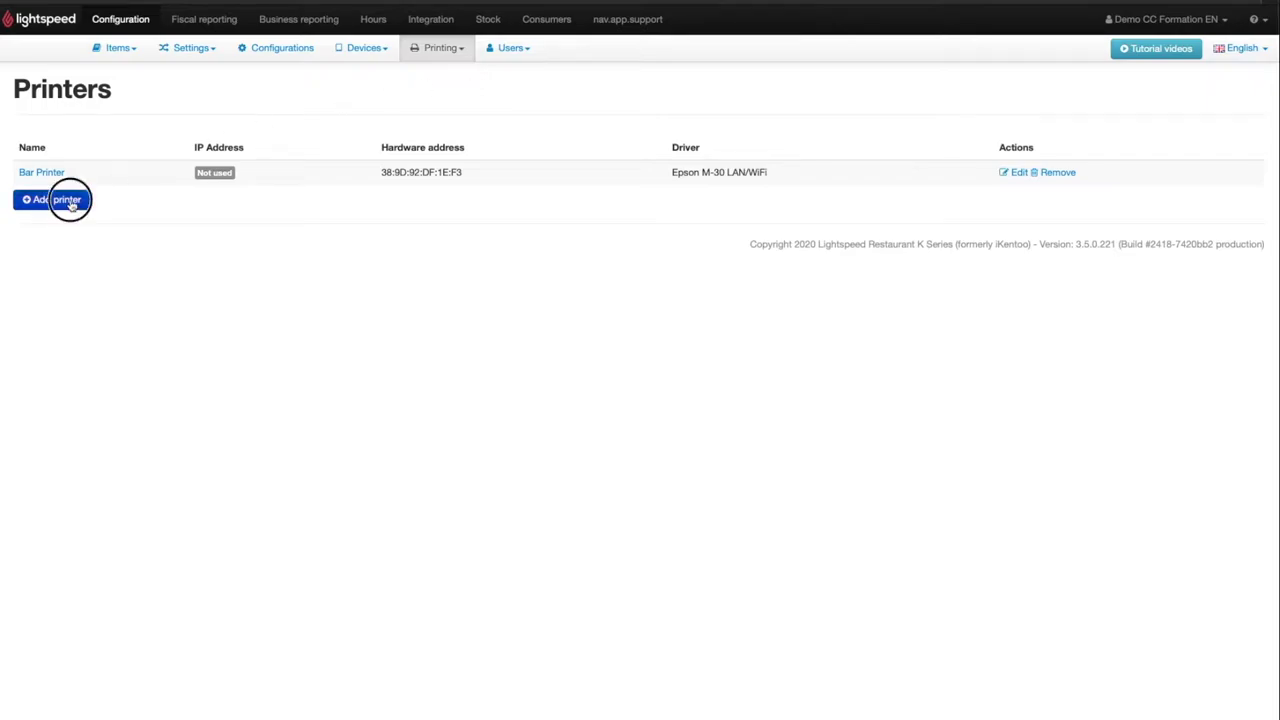
click(228, 143)
text(Kit)
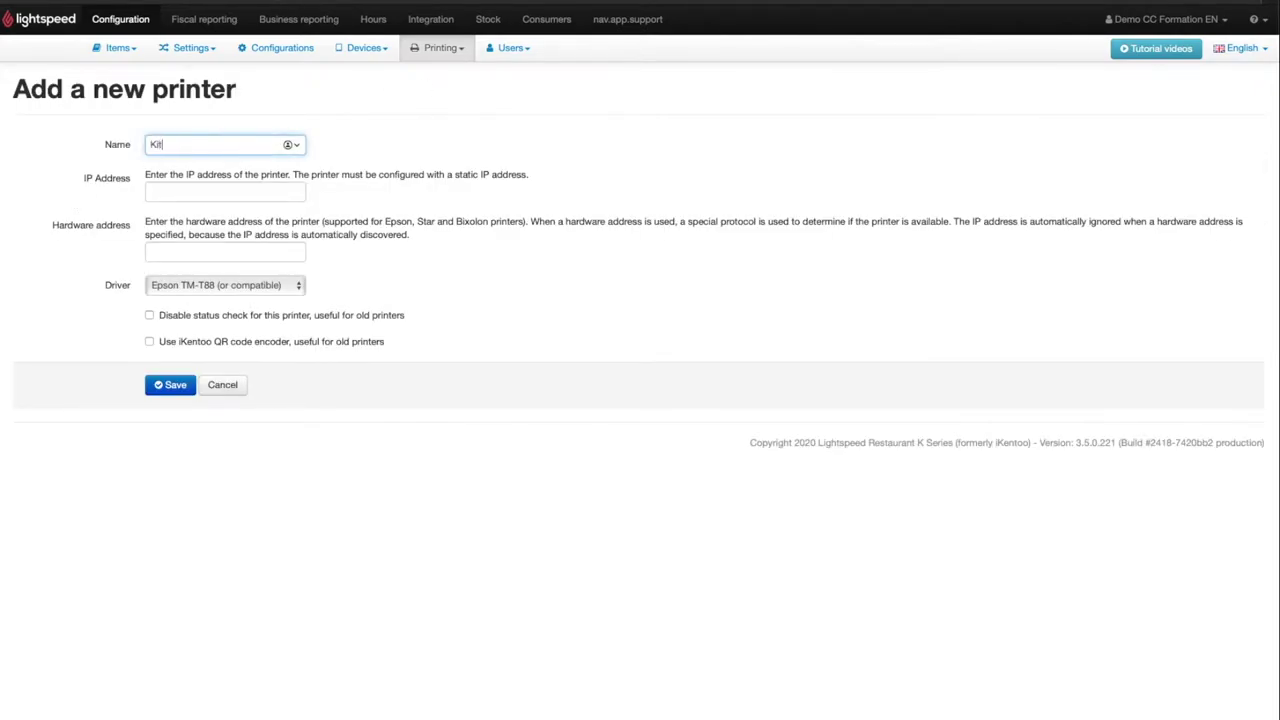
text(chen Printer)
Give the new printer hardware address 38:9D:92:FD:03:D7 and the Epson M-30 LAN/WiFi driver, and save it
click(159, 254)
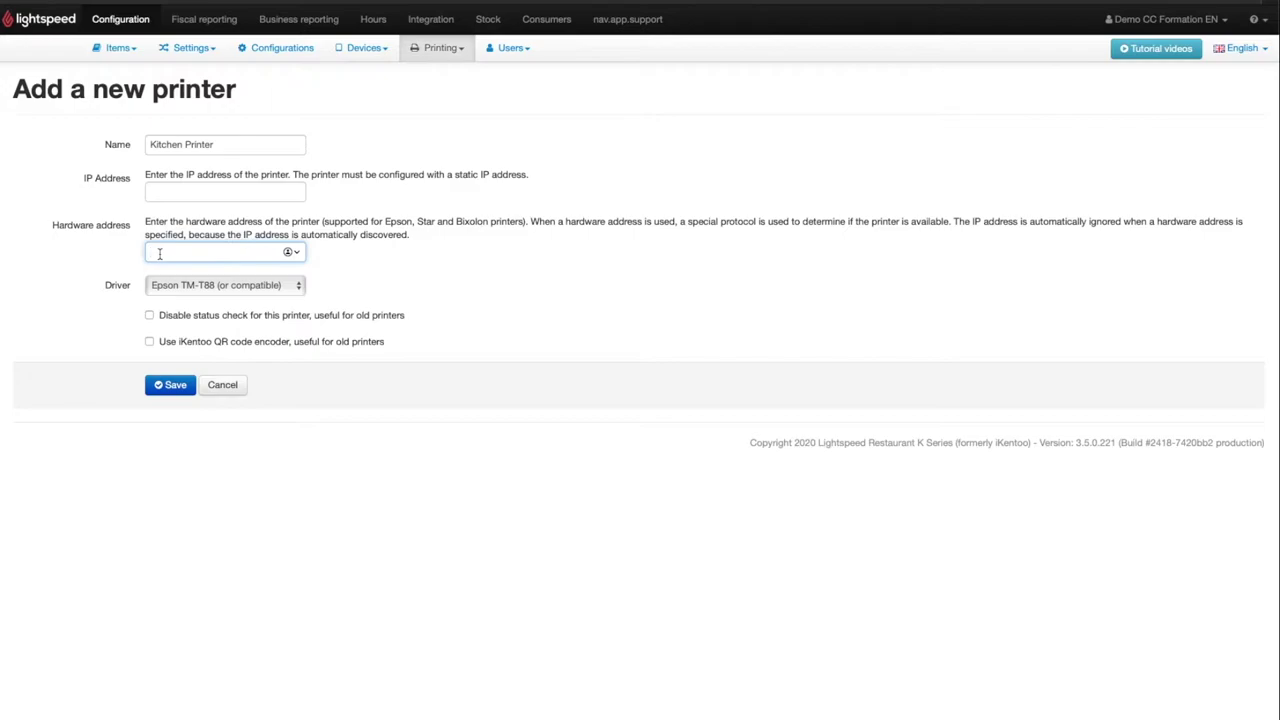
text(38:9D:92:FD:03:D7)
click(110, 203)
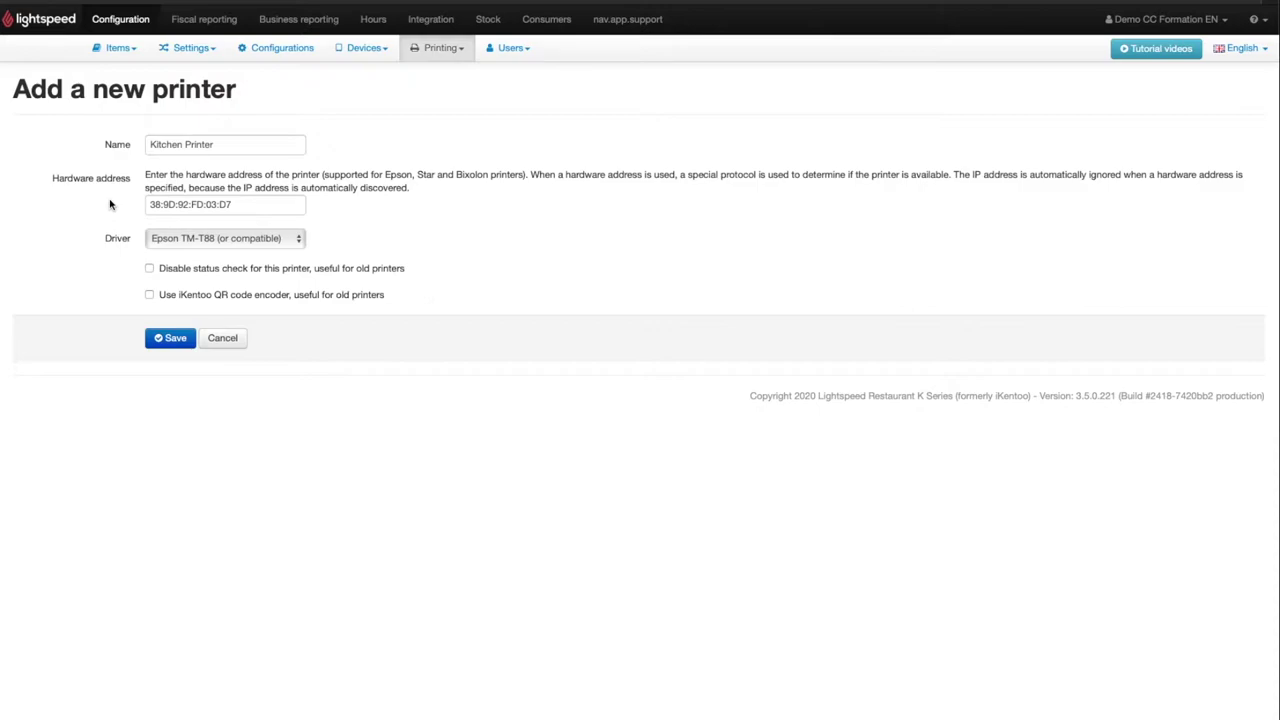
click(296, 240)
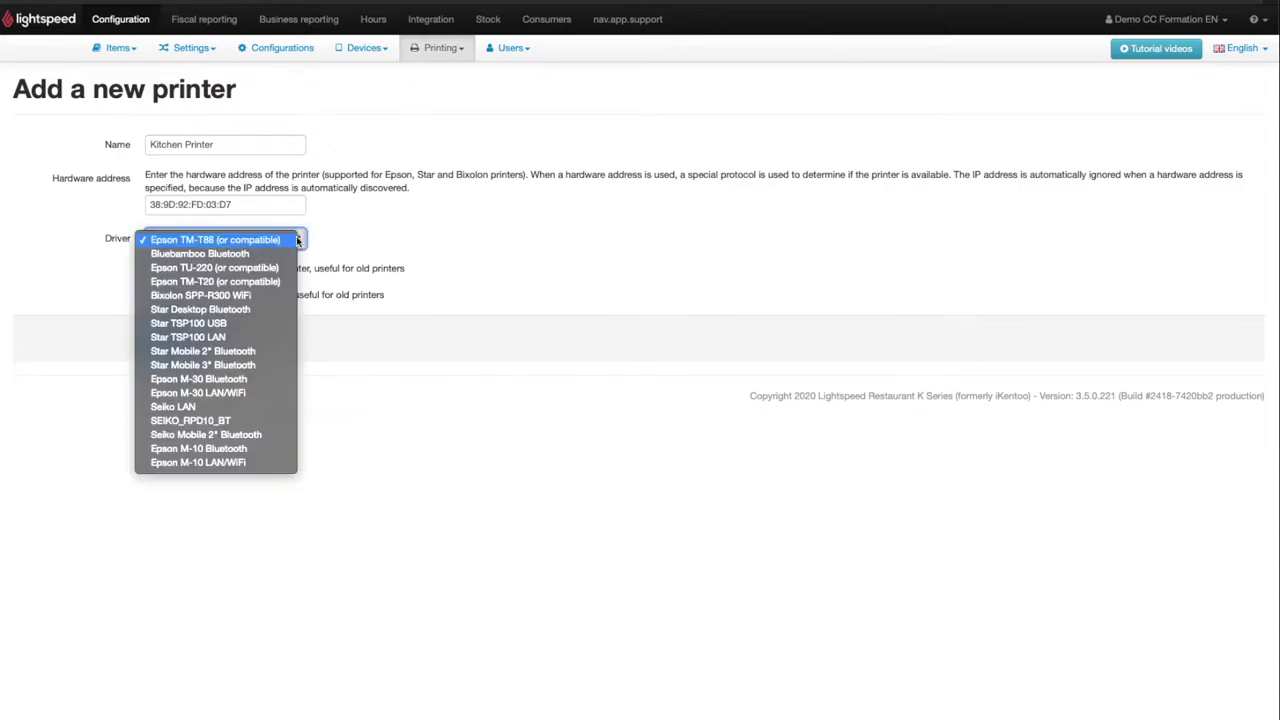
click(257, 399)
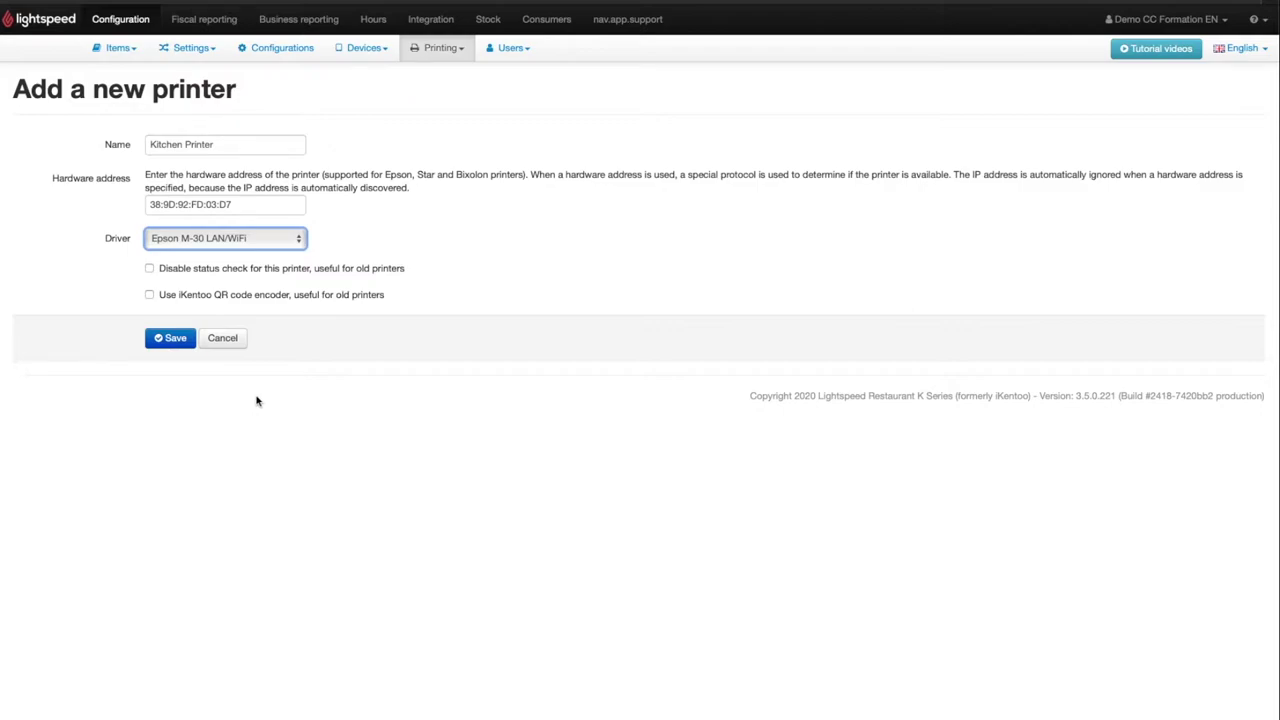
click(173, 339)
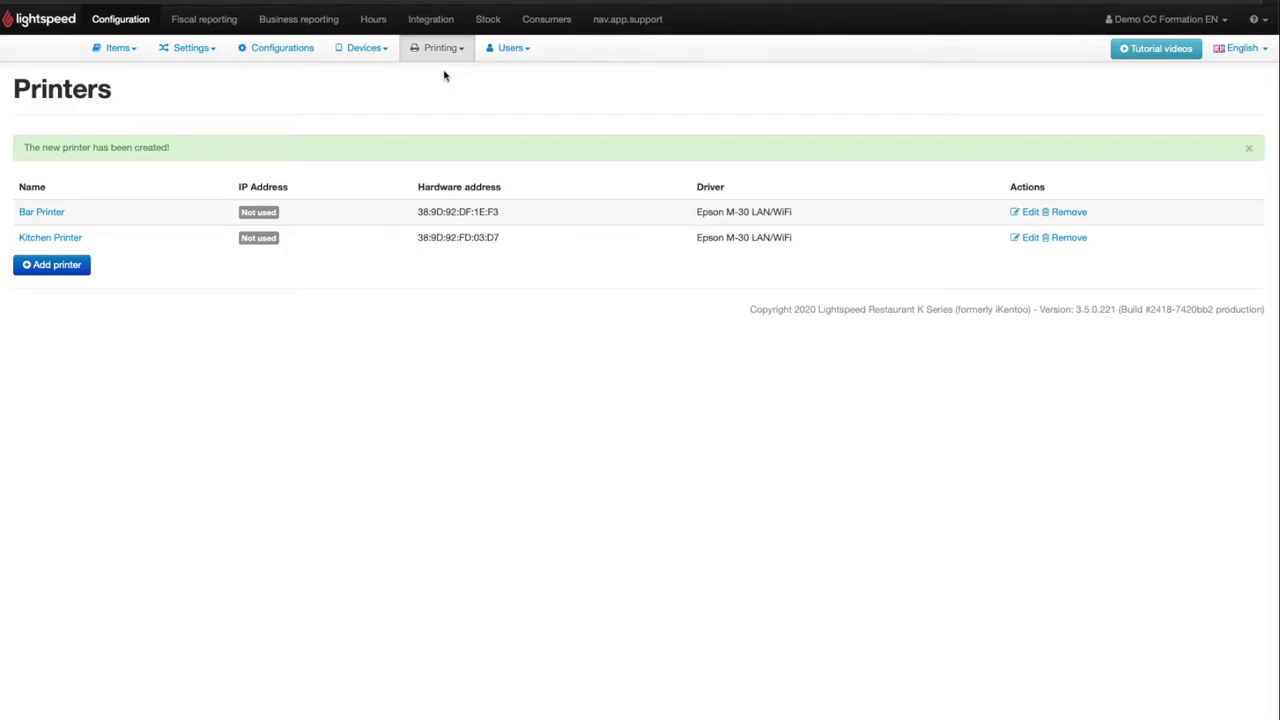
Assign the Bar Printer to the PP-Receipt and PP-Drinks printing profiles, saving each profile
click(457, 47)
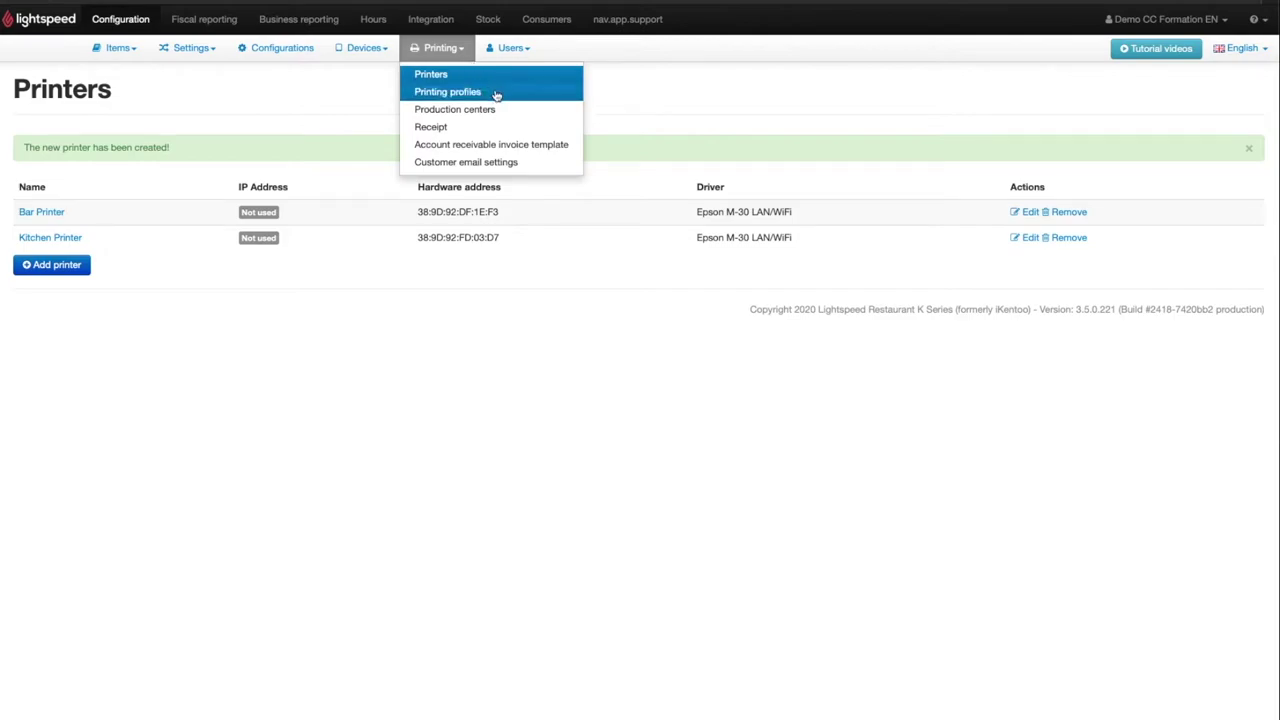
click(494, 94)
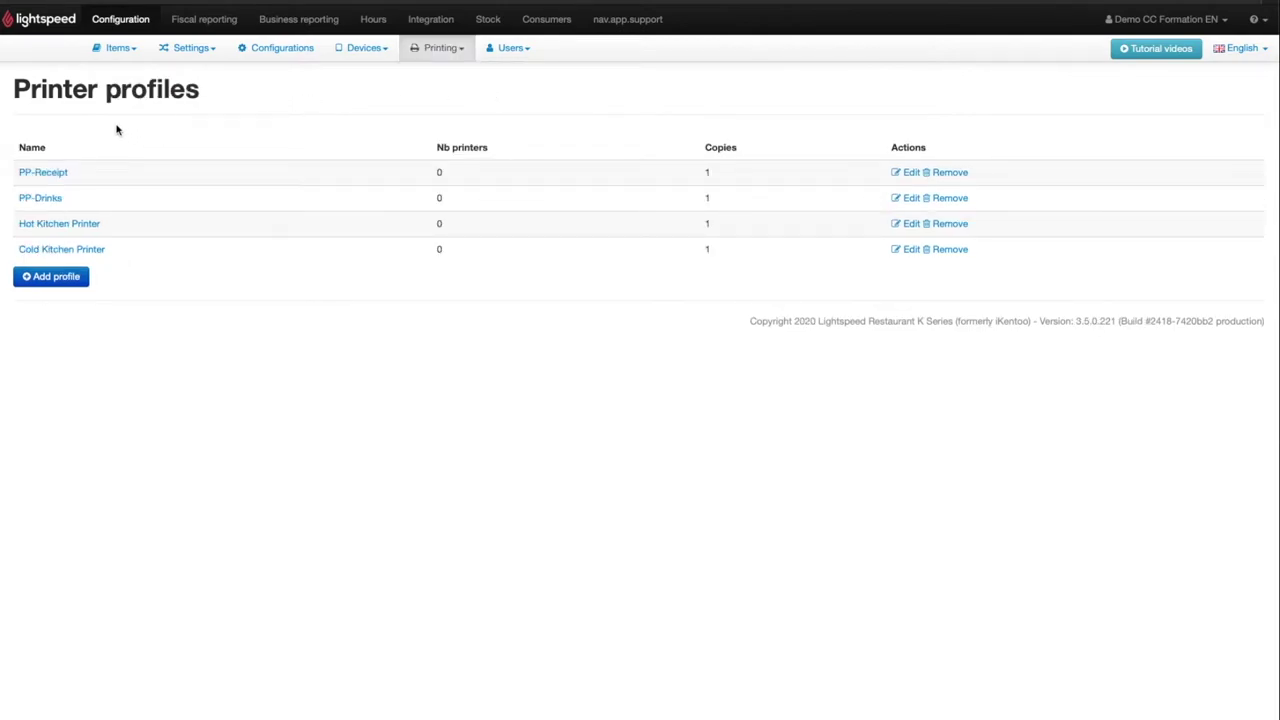
click(55, 173)
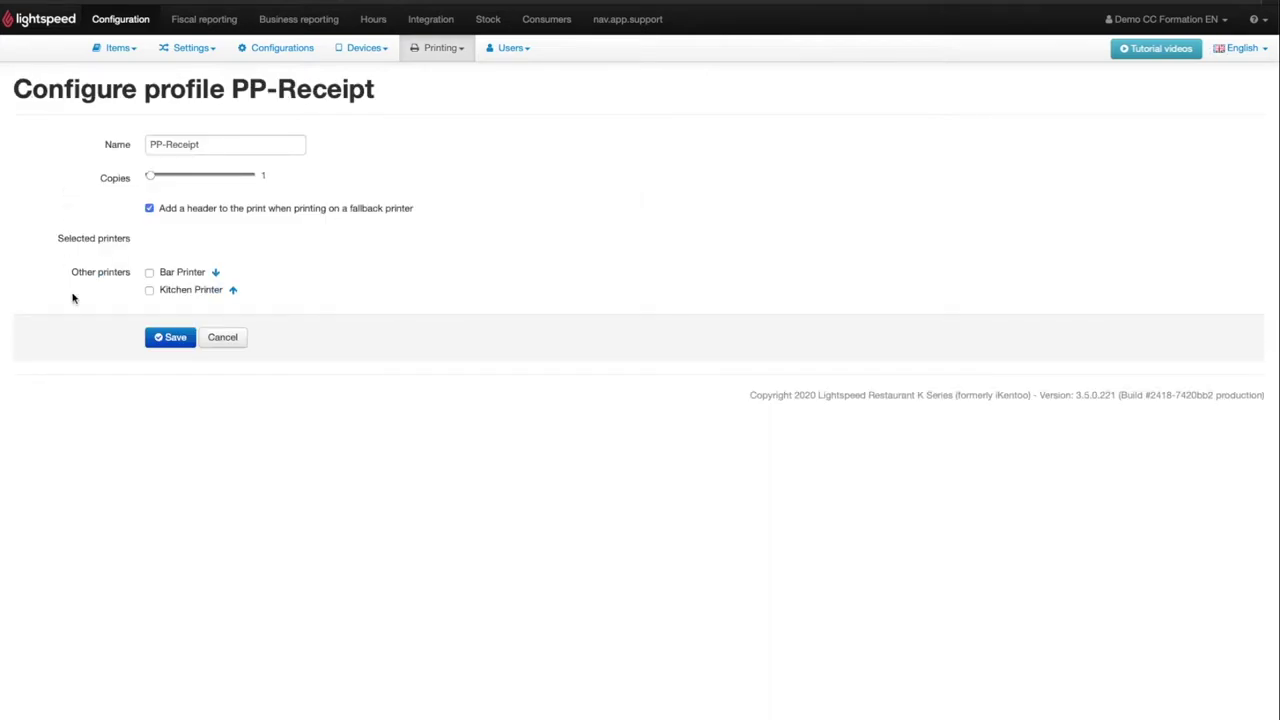
click(149, 273)
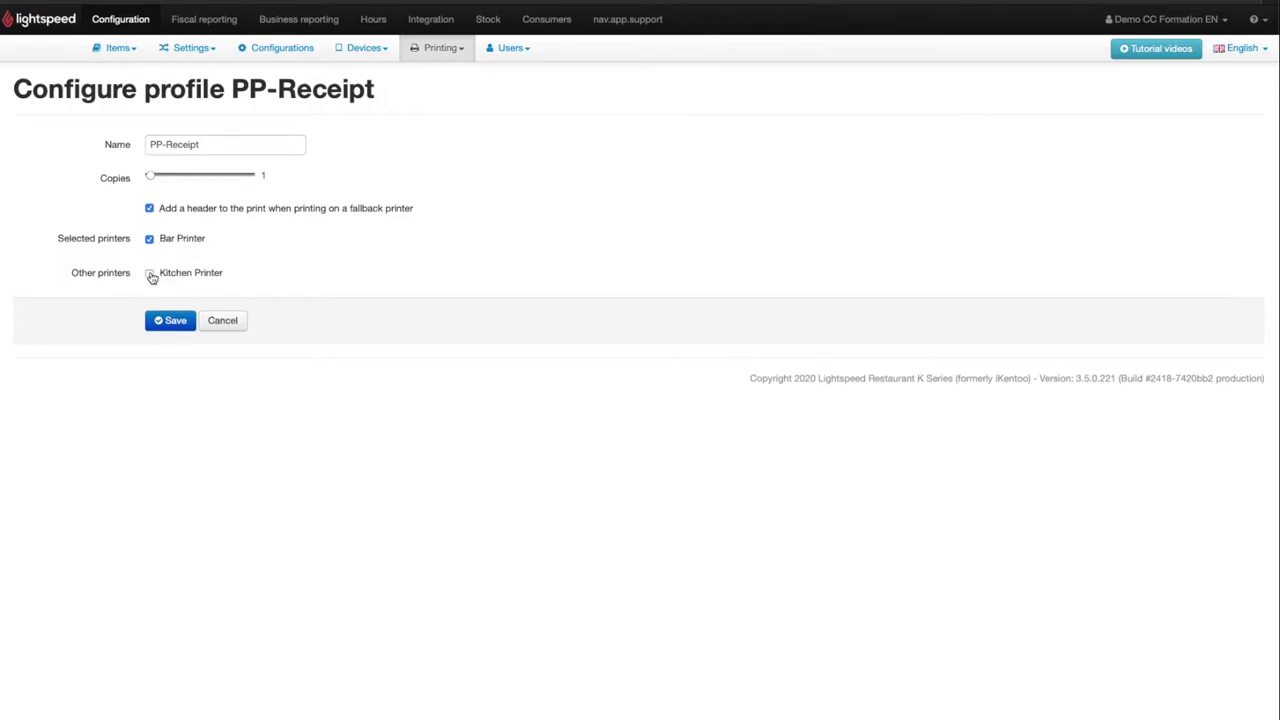
click(168, 321)
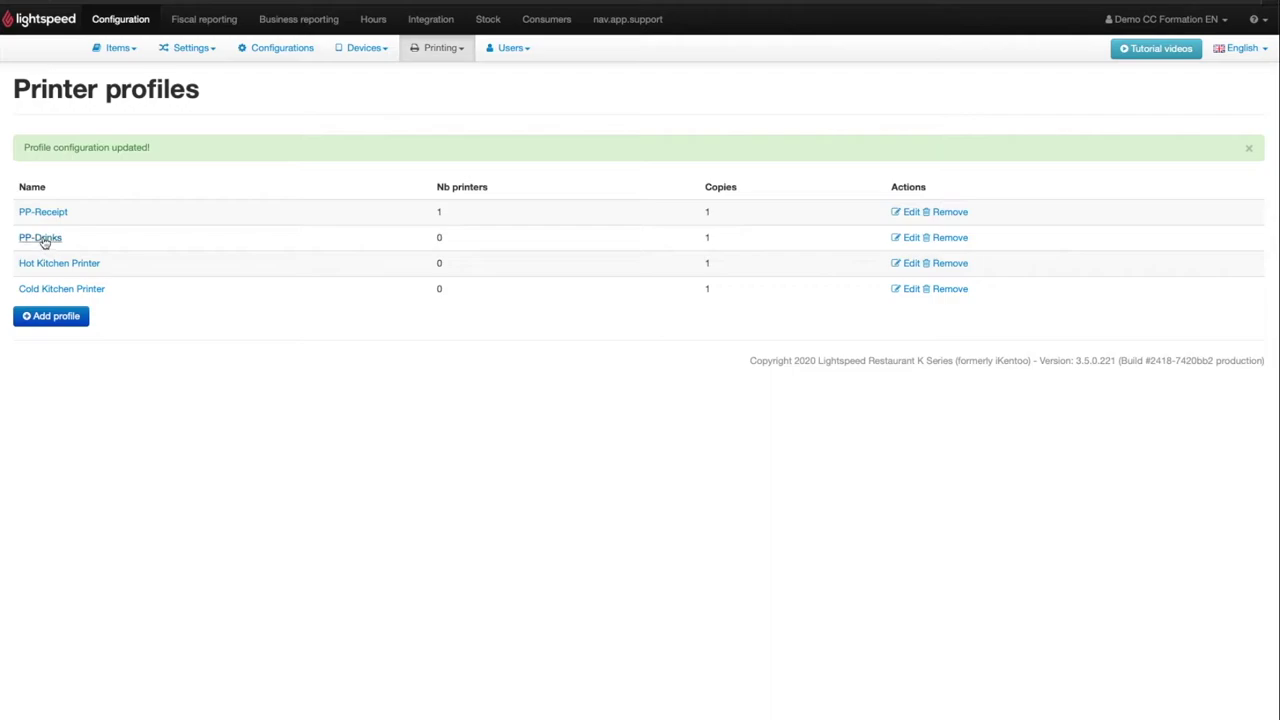
click(44, 240)
click(149, 274)
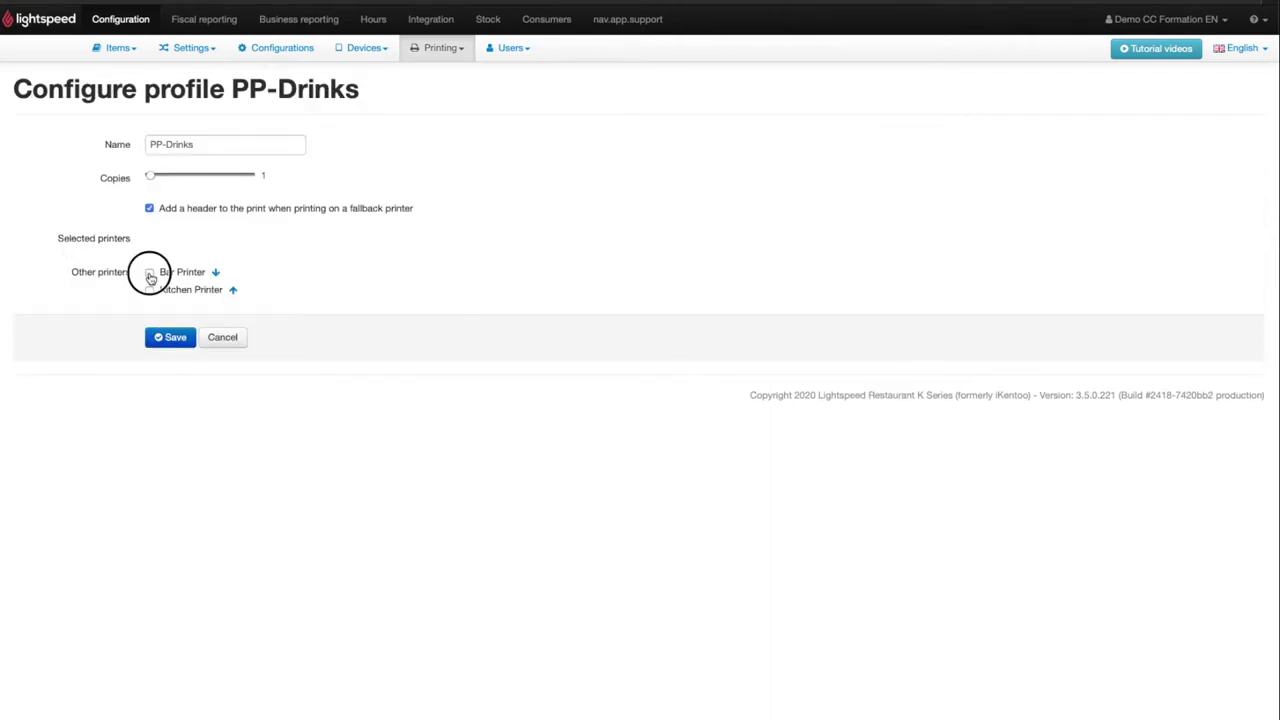
click(165, 321)
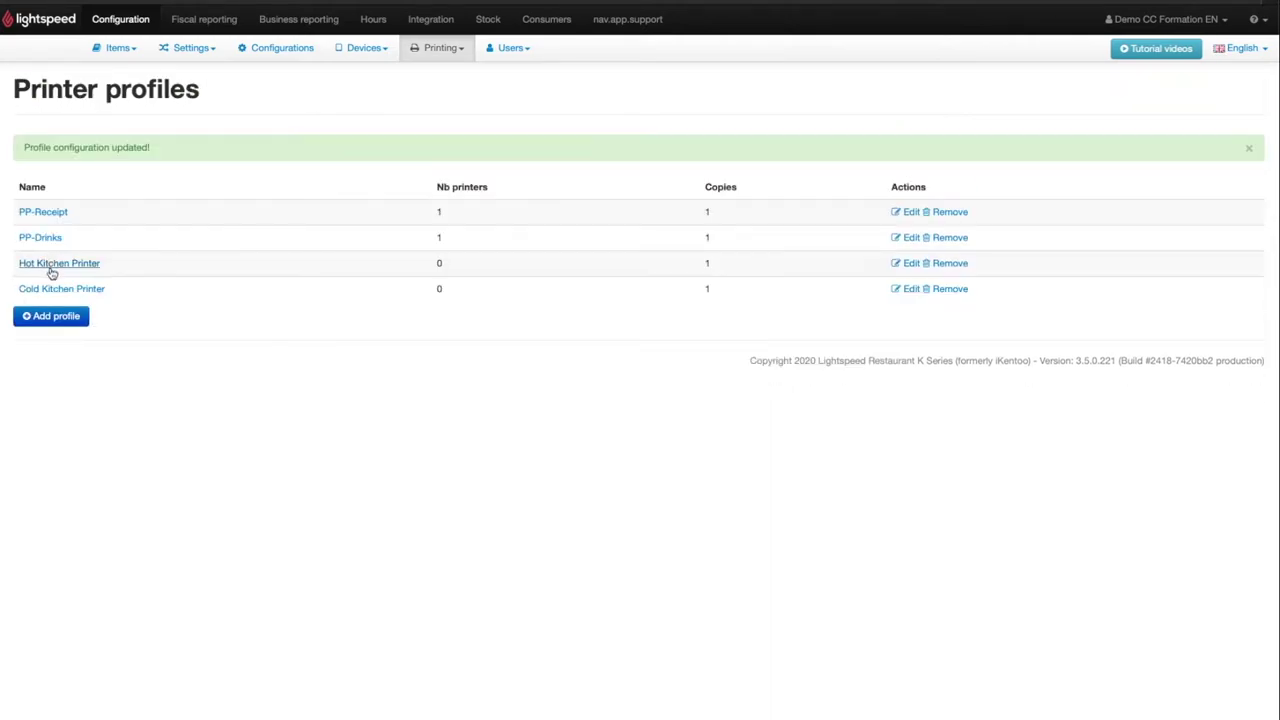
Assign the Kitchen Printer to the Hot Kitchen Printer and Cold Kitchen Printer profiles, saving each profile
click(50, 266)
click(149, 287)
click(168, 321)
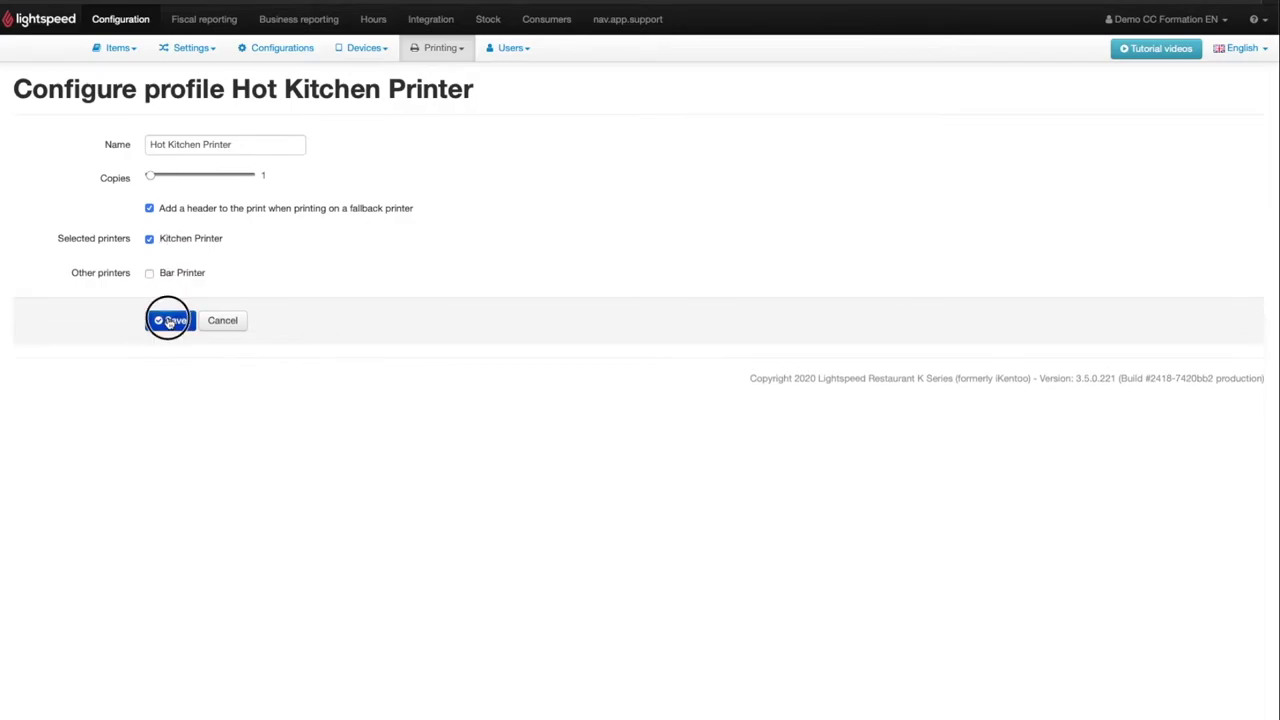
click(46, 290)
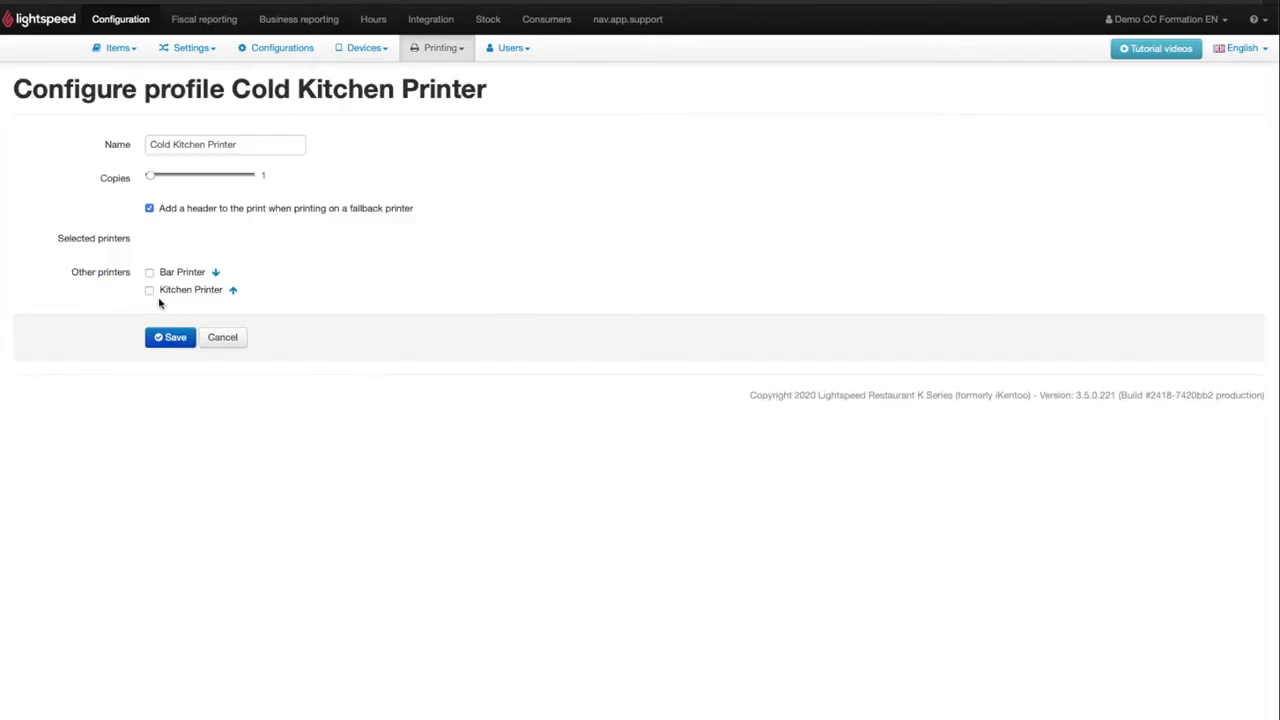
click(149, 291)
click(171, 320)
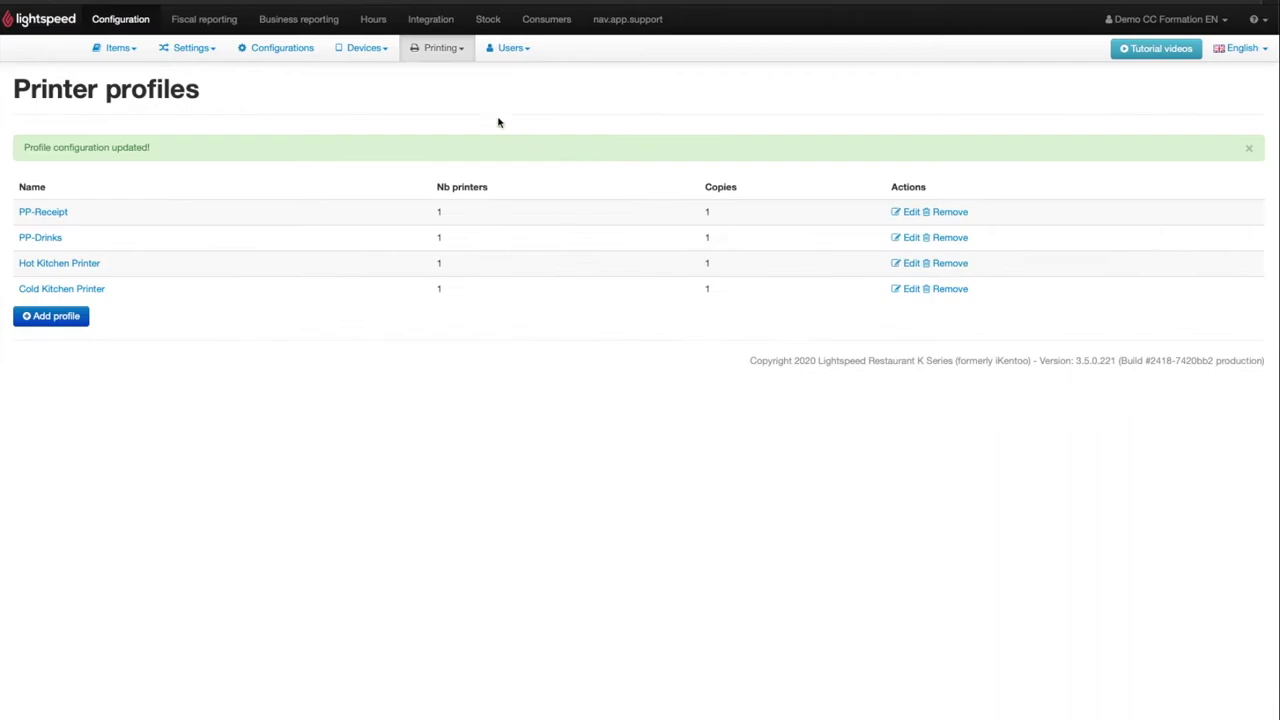
Set the Drinks production center's printer profile to PP-Drinks and save it
click(464, 52)
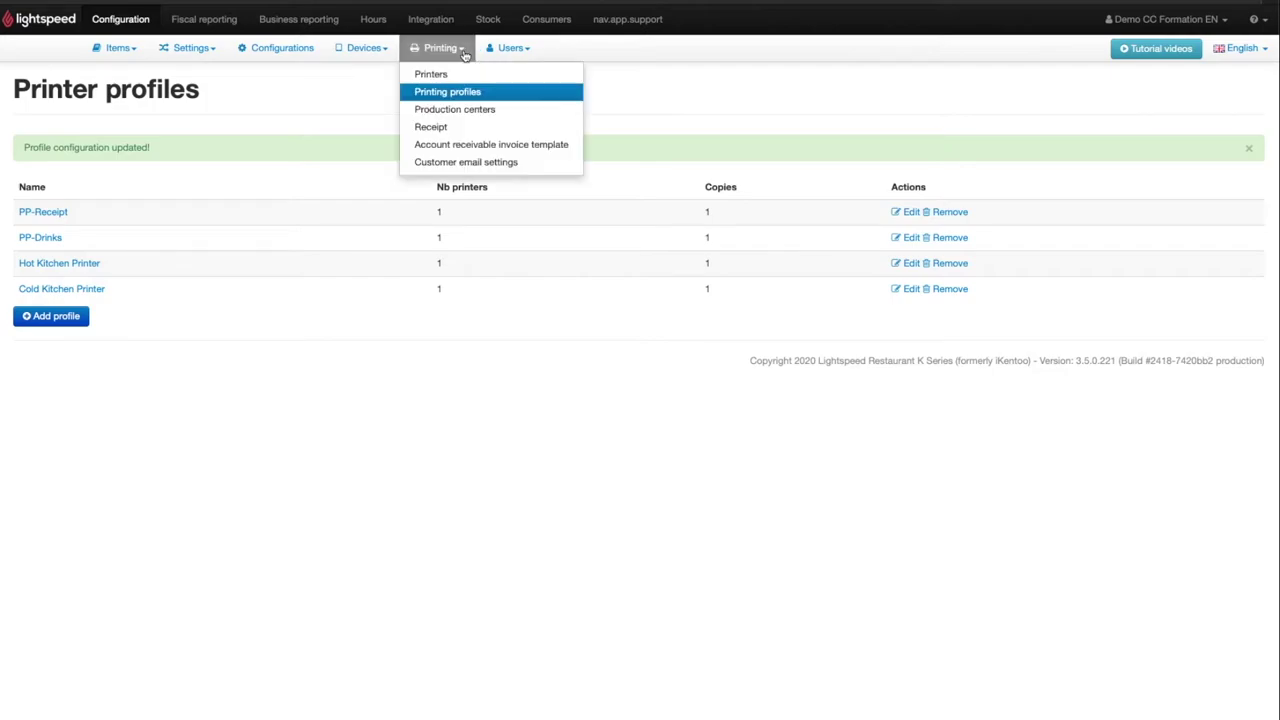
click(503, 112)
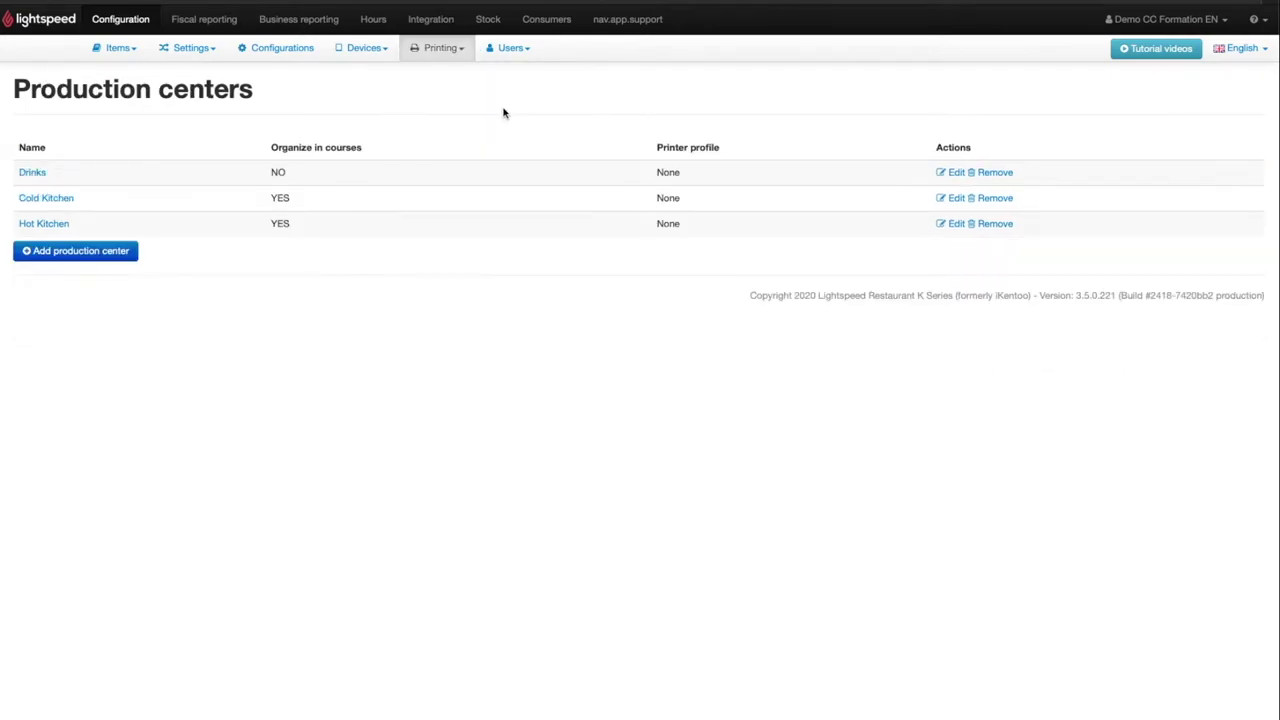
click(34, 174)
click(163, 204)
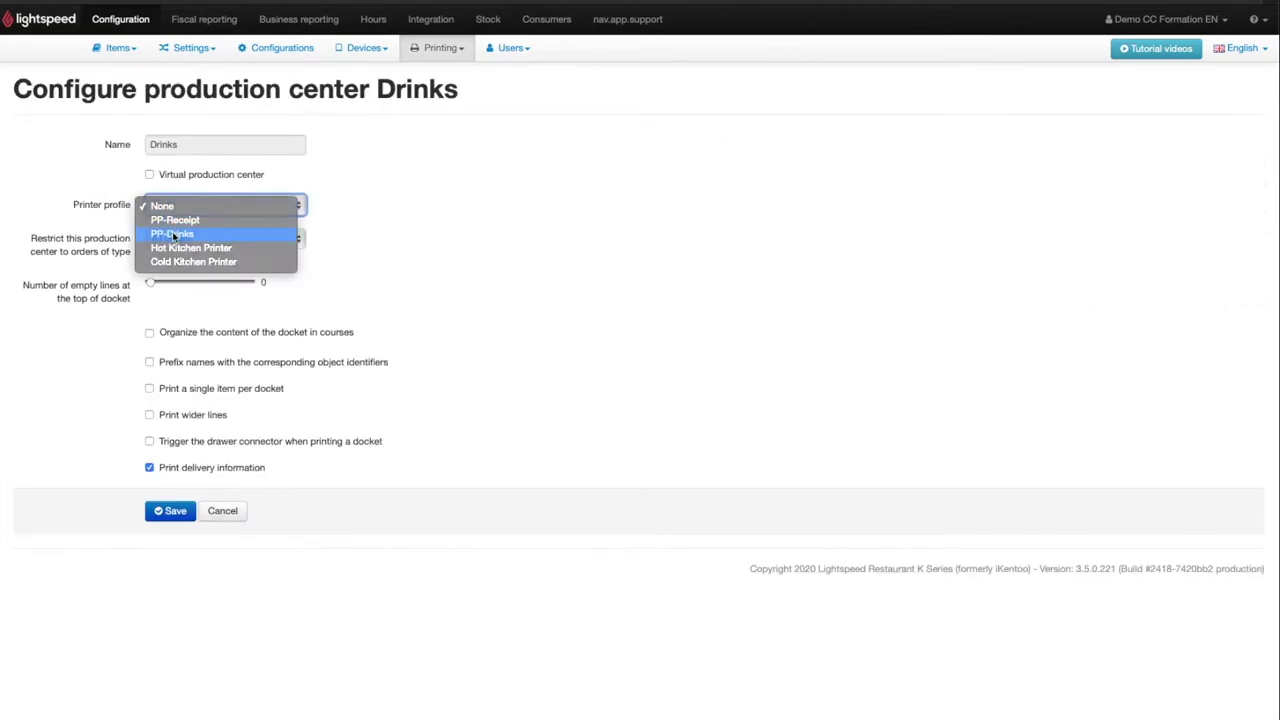
click(172, 233)
click(173, 512)
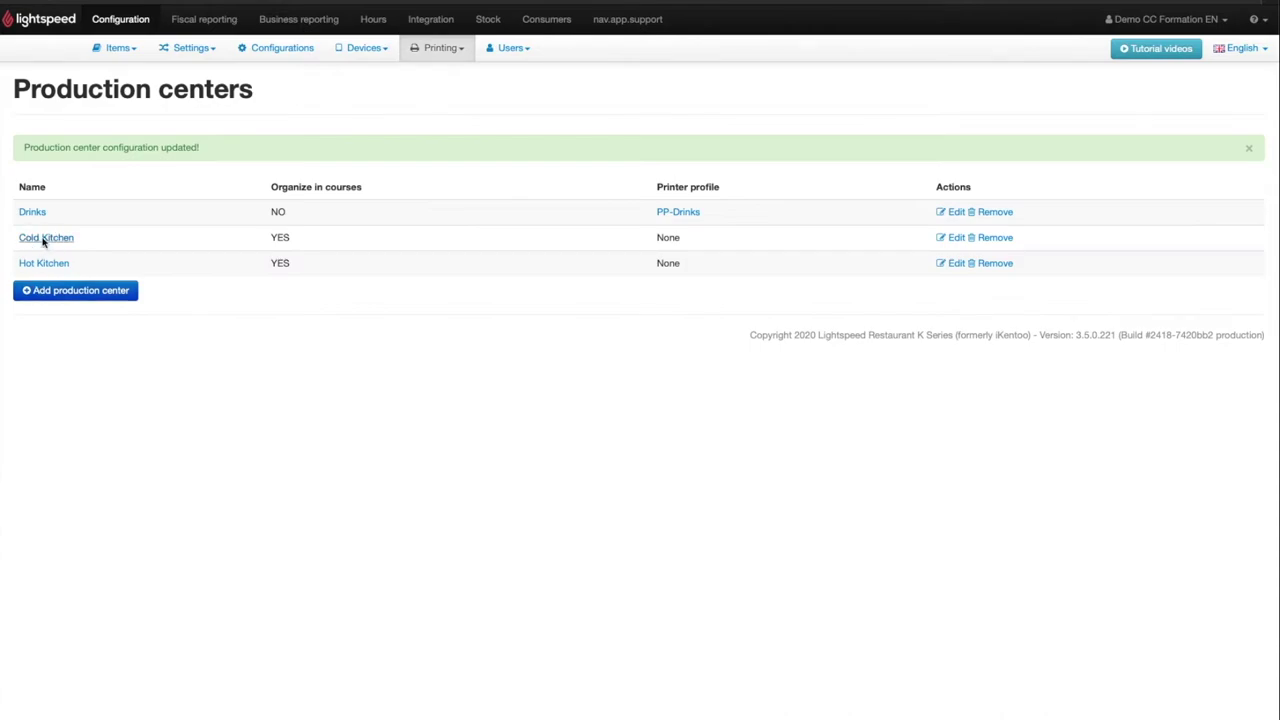
Set the Cold Kitchen production center's printer profile to Cold Kitchen Printer and the Hot Kitchen's to Hot Kitchen Printer, saving both
click(44, 238)
click(170, 205)
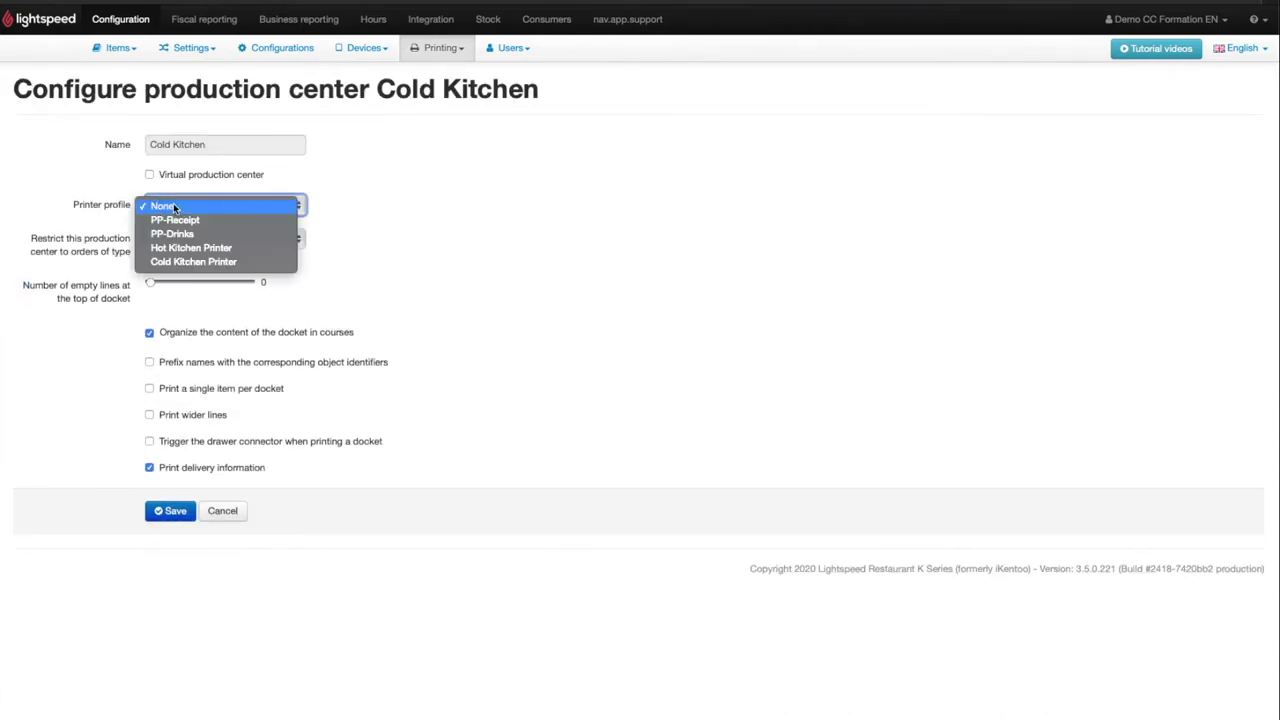
click(190, 261)
click(173, 512)
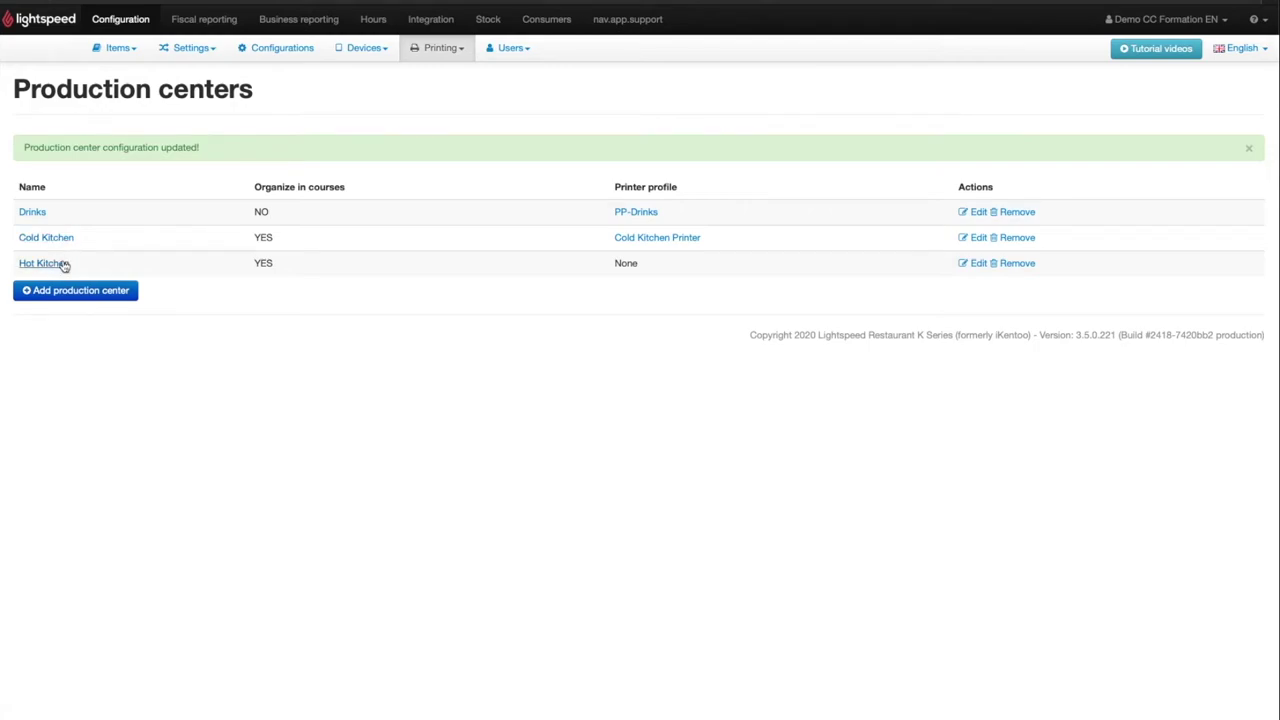
click(60, 264)
click(170, 205)
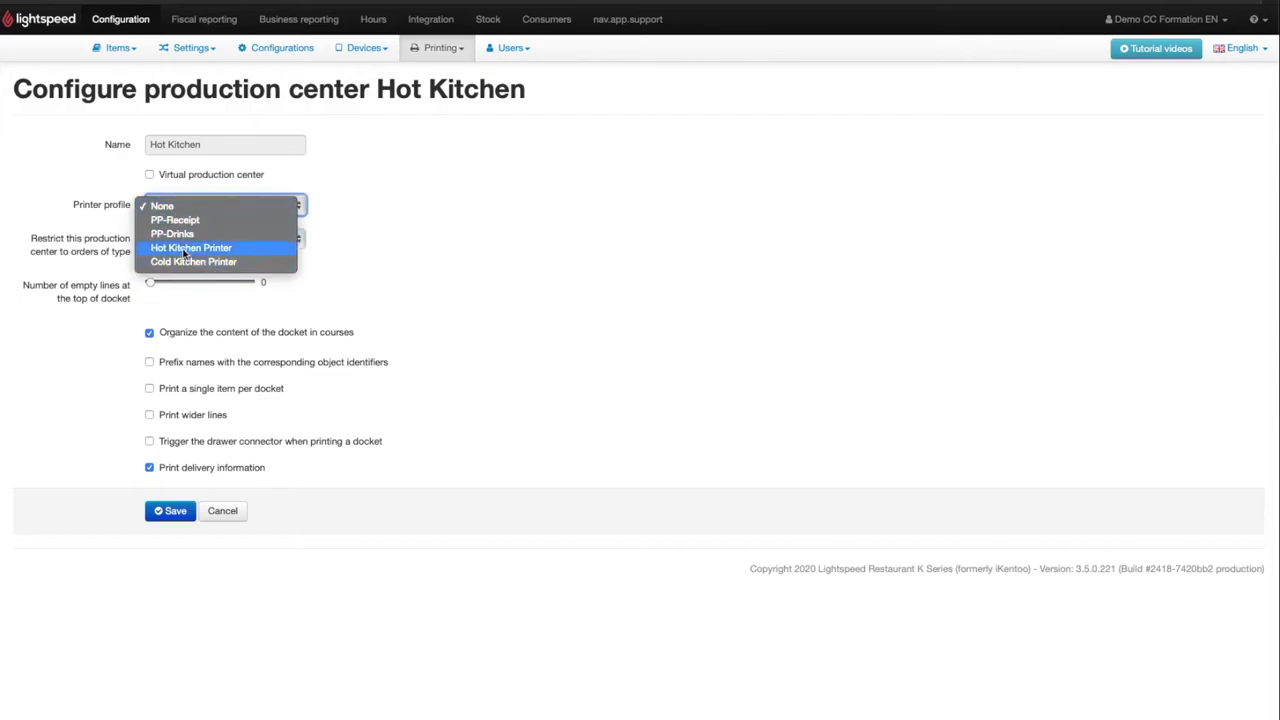
click(190, 247)
click(170, 510)
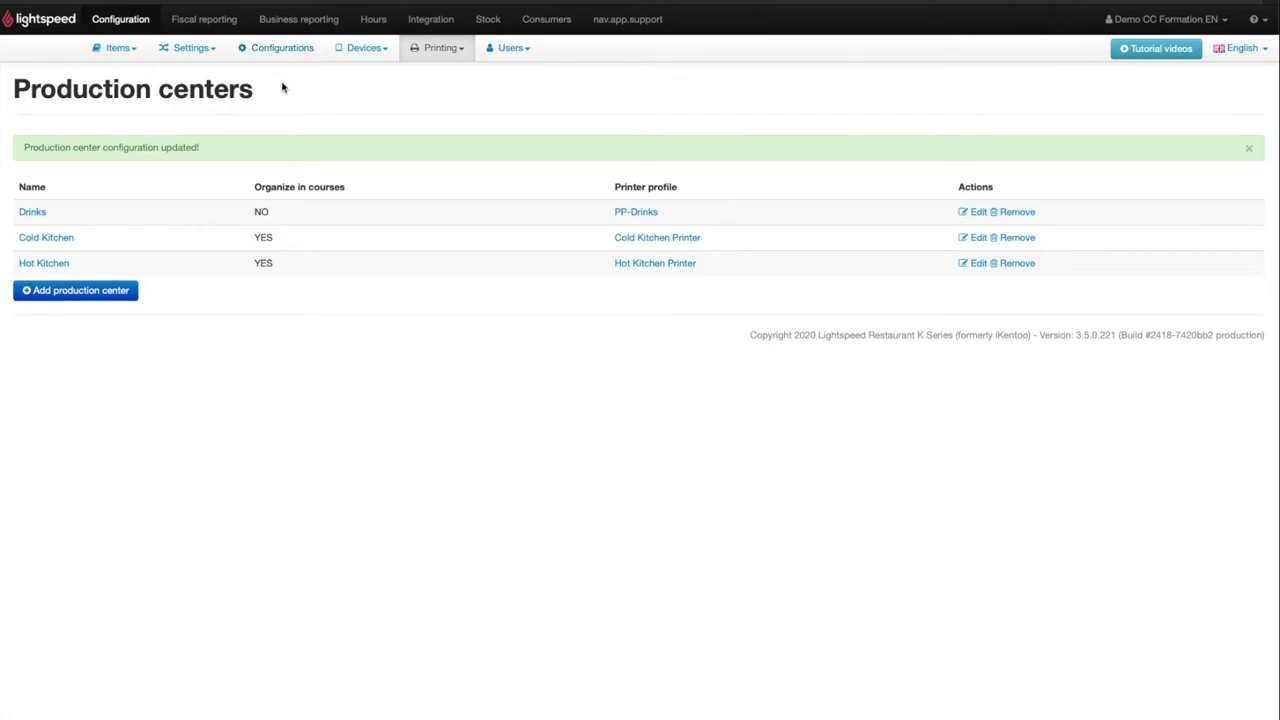
In the Fixed POS configuration, set the default printing profiles for customer receipts and notes to PP-Receipt, and save
click(120, 22)
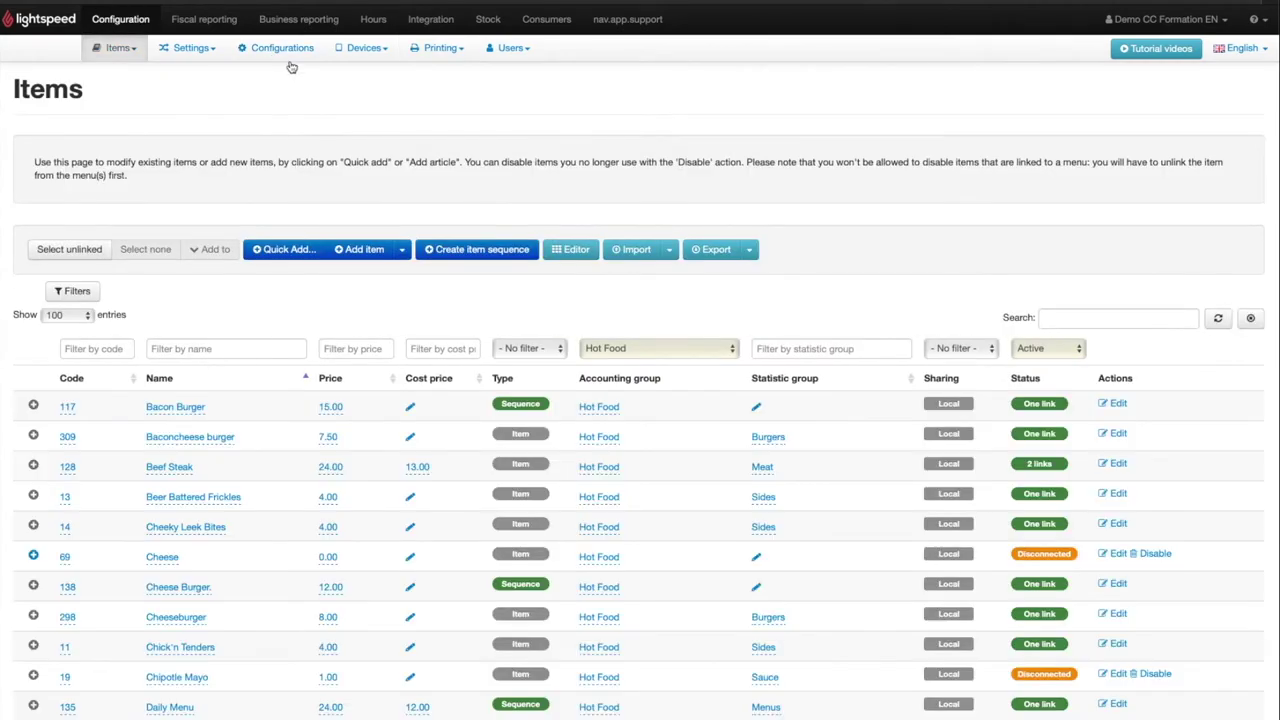
click(282, 48)
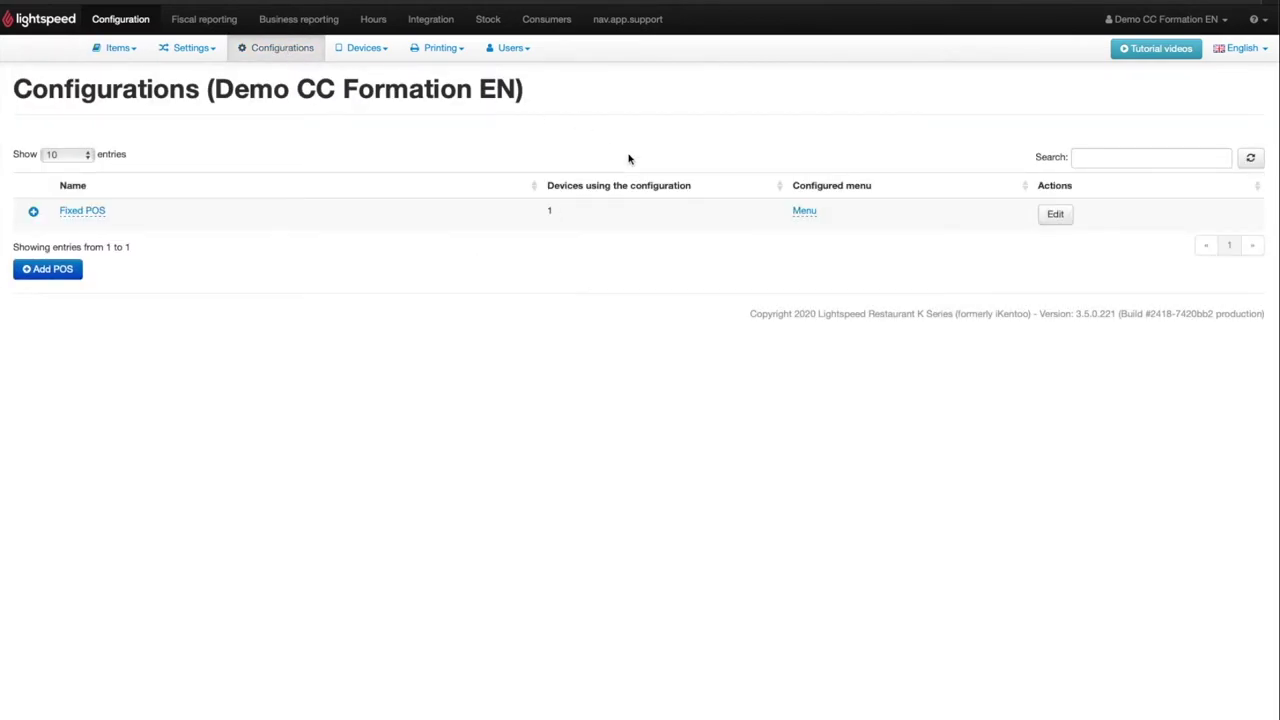
click(1056, 214)
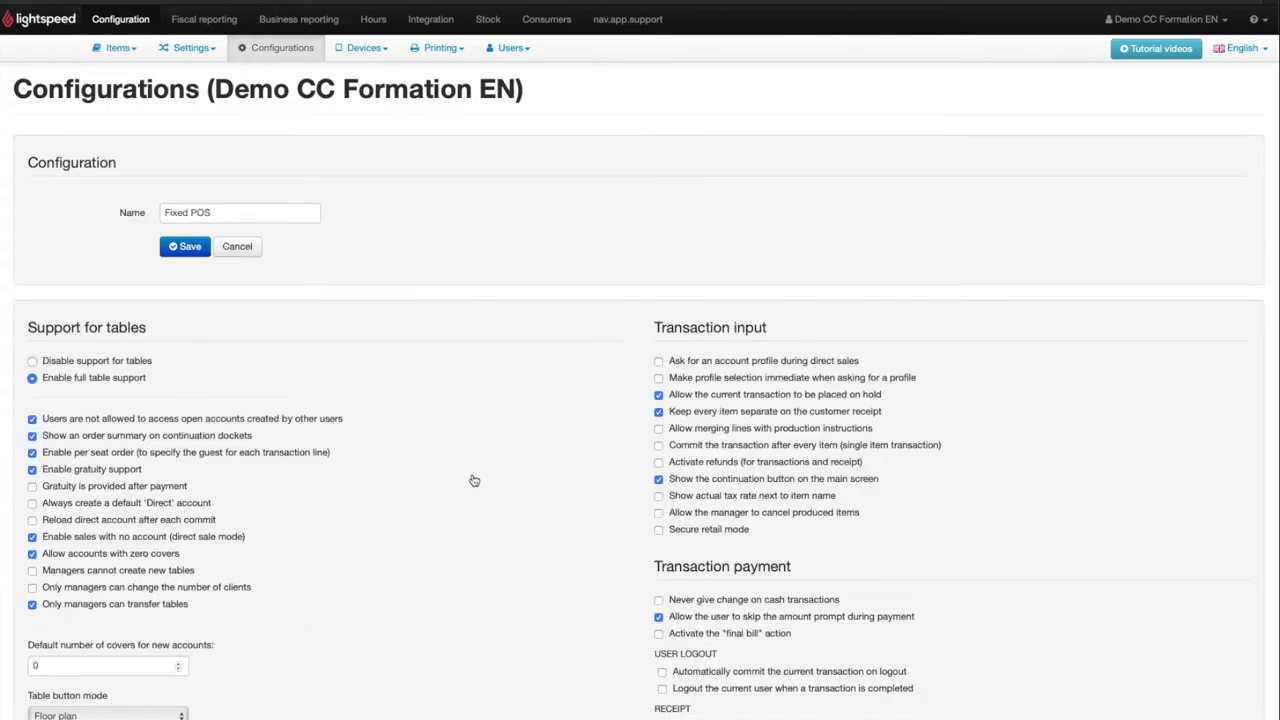
scroll(474, 481, down, 12)
scroll(474, 481, down, 1)
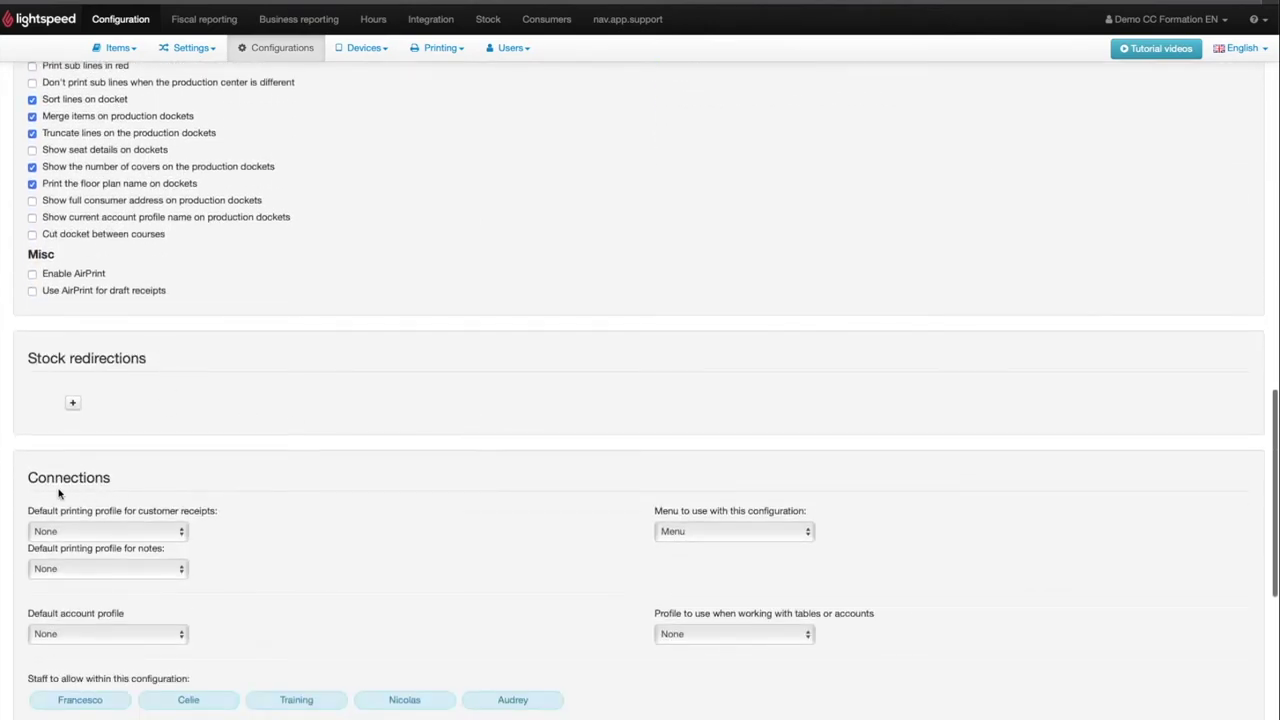
click(135, 532)
click(117, 546)
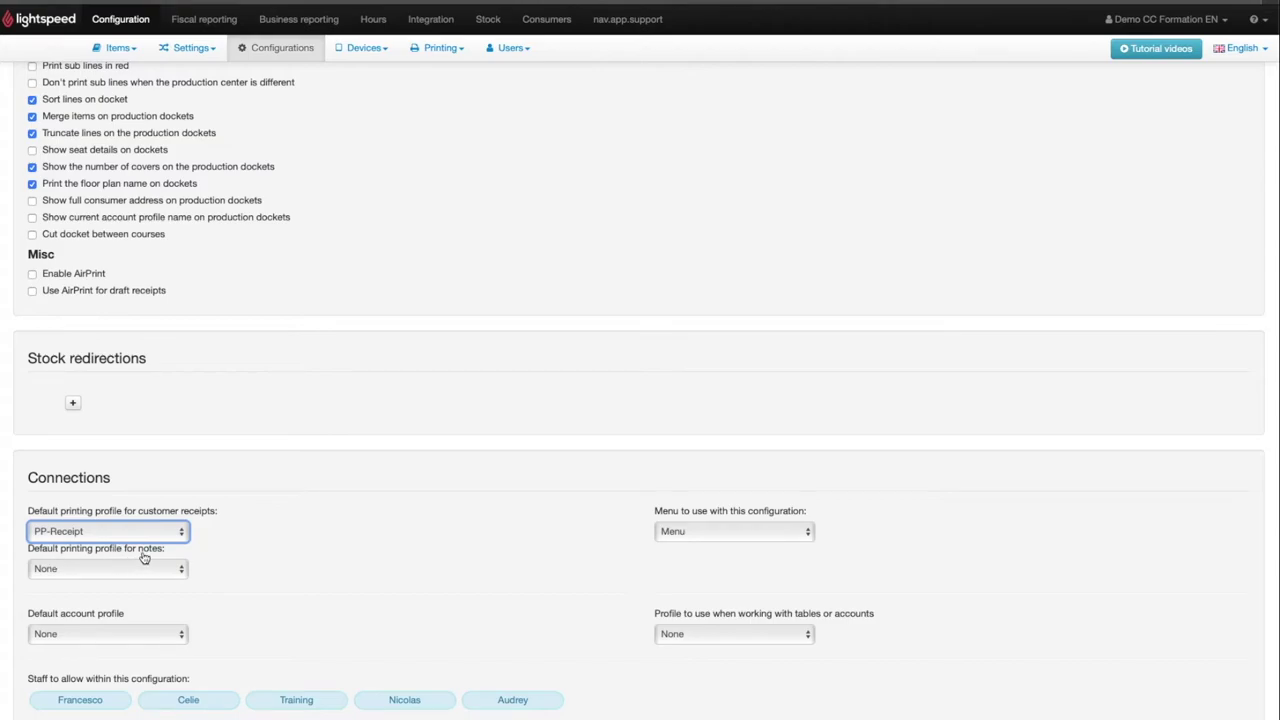
click(161, 571)
click(109, 583)
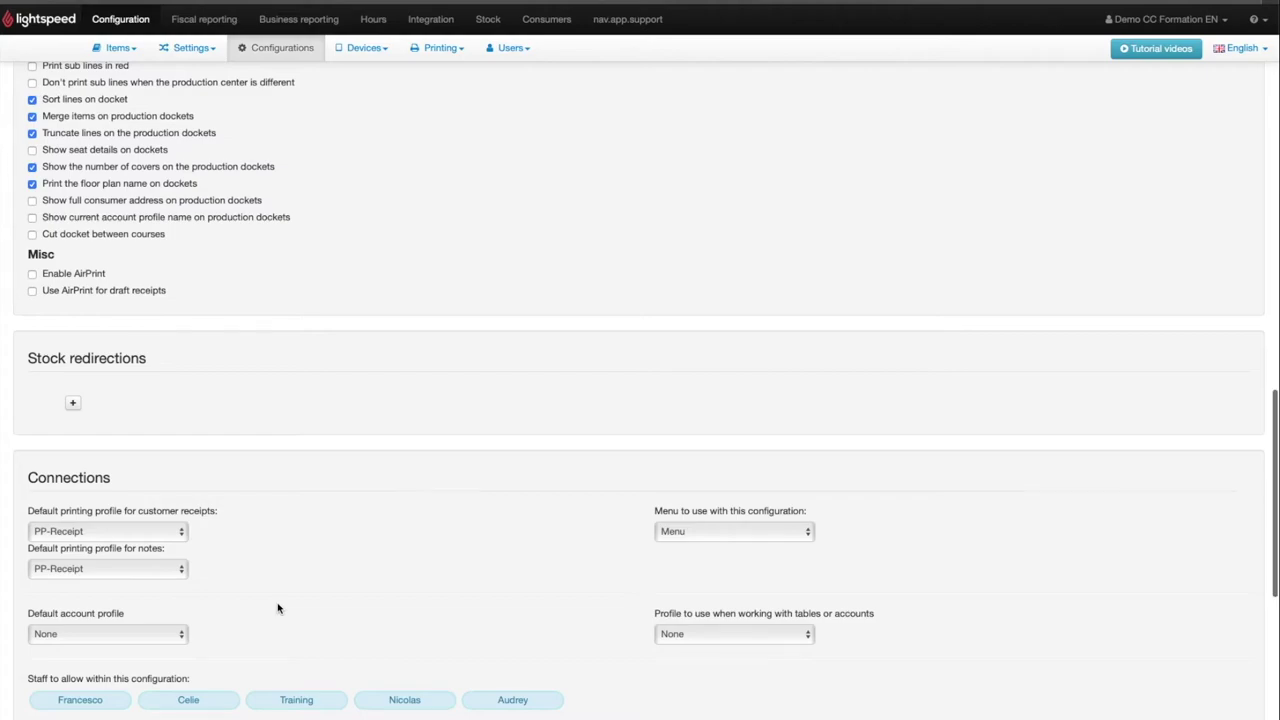
scroll(277, 606, down, 6)
click(170, 672)
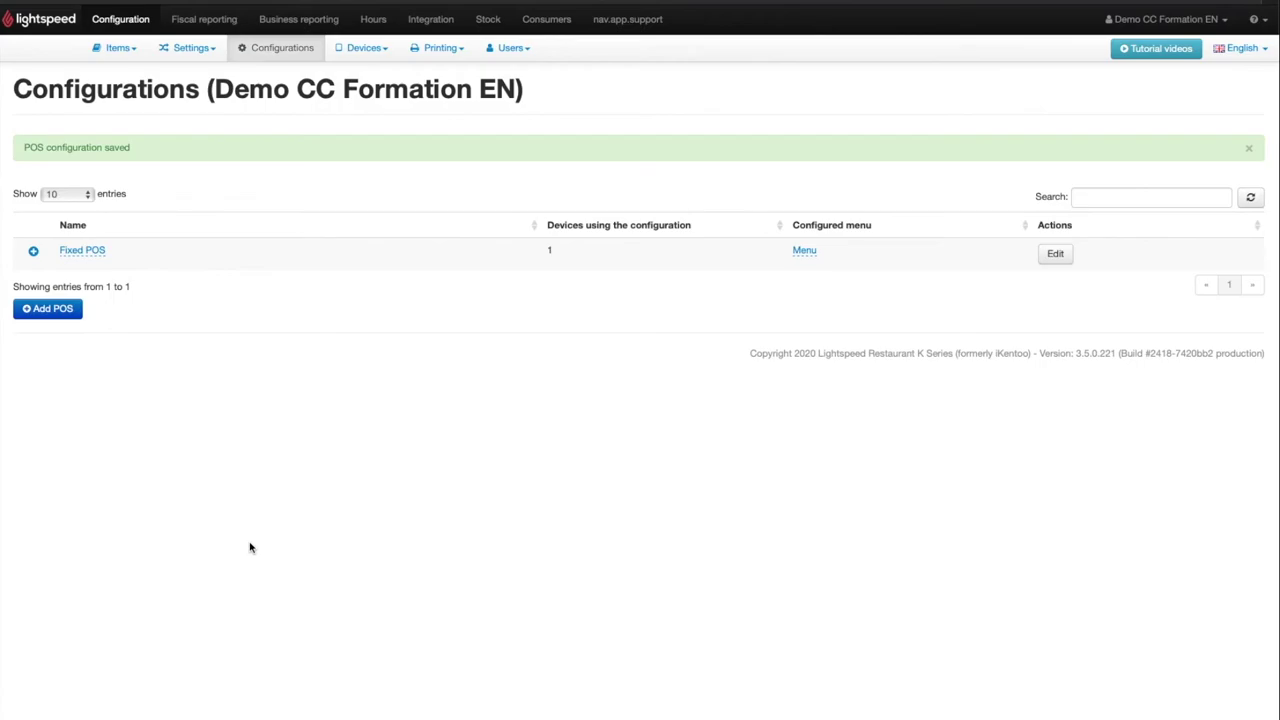
Open the configuration of POS device iPad28 for editing
click(127, 16)
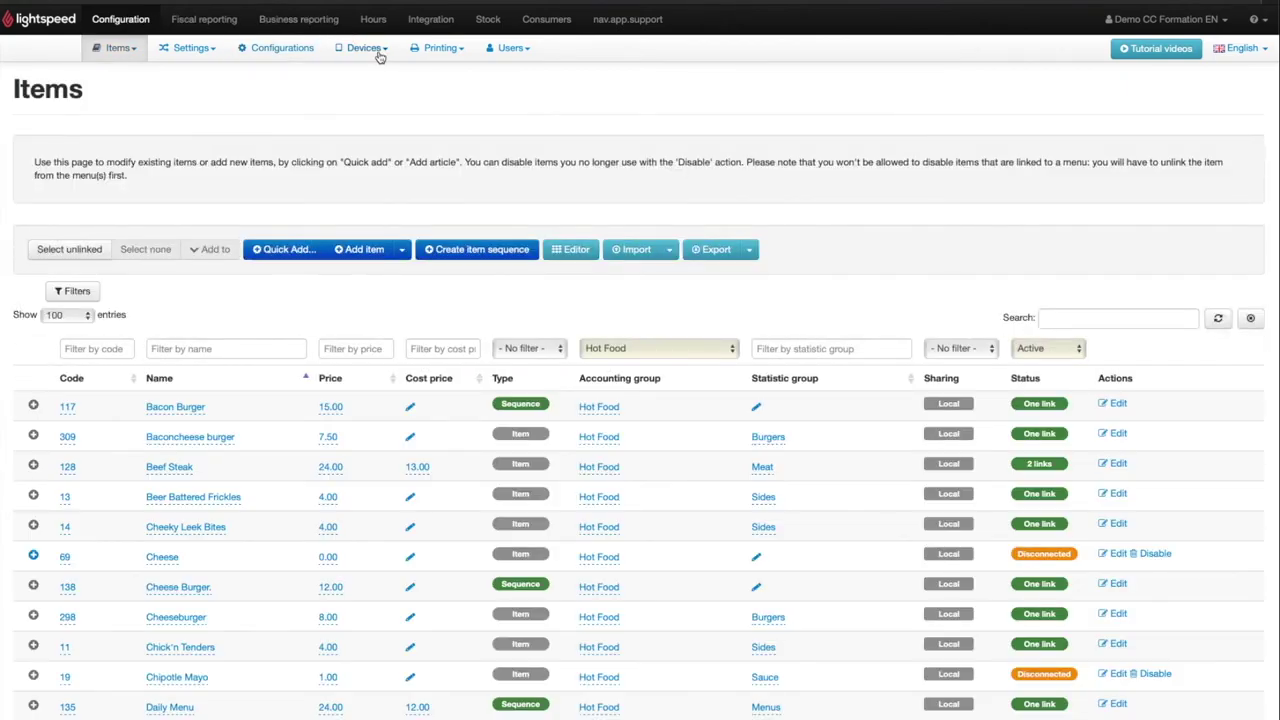
click(381, 52)
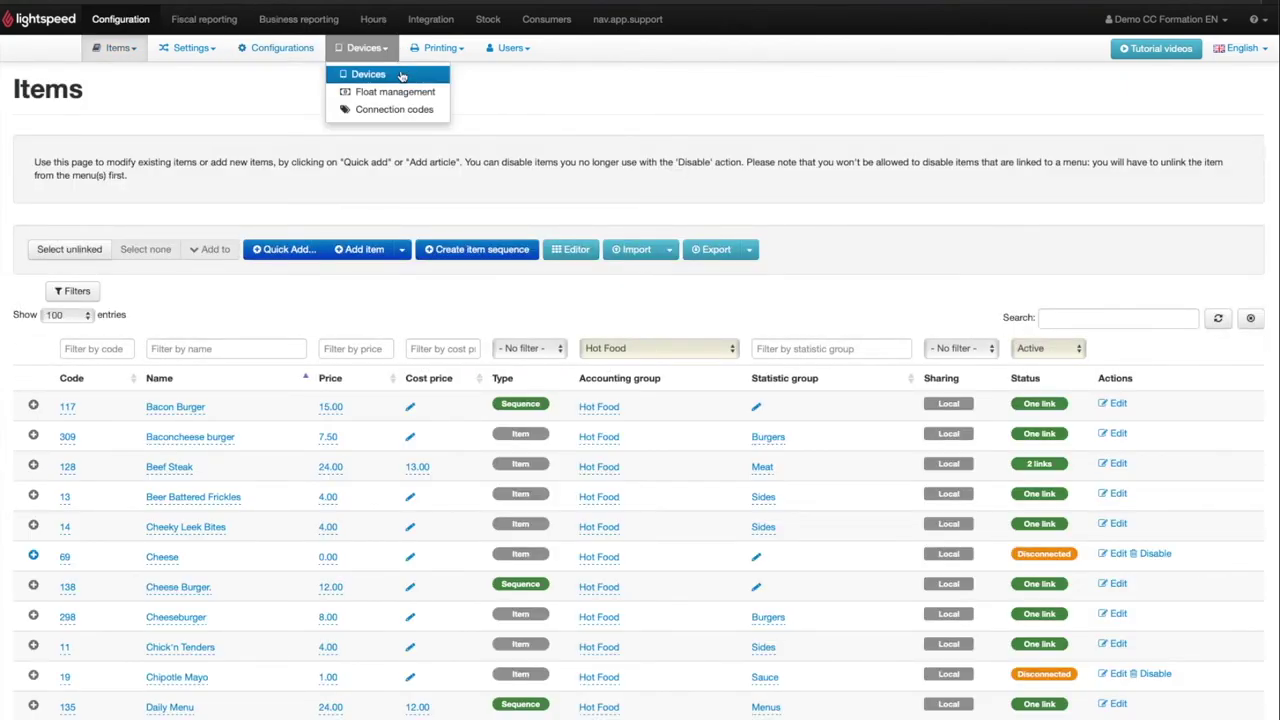
click(398, 74)
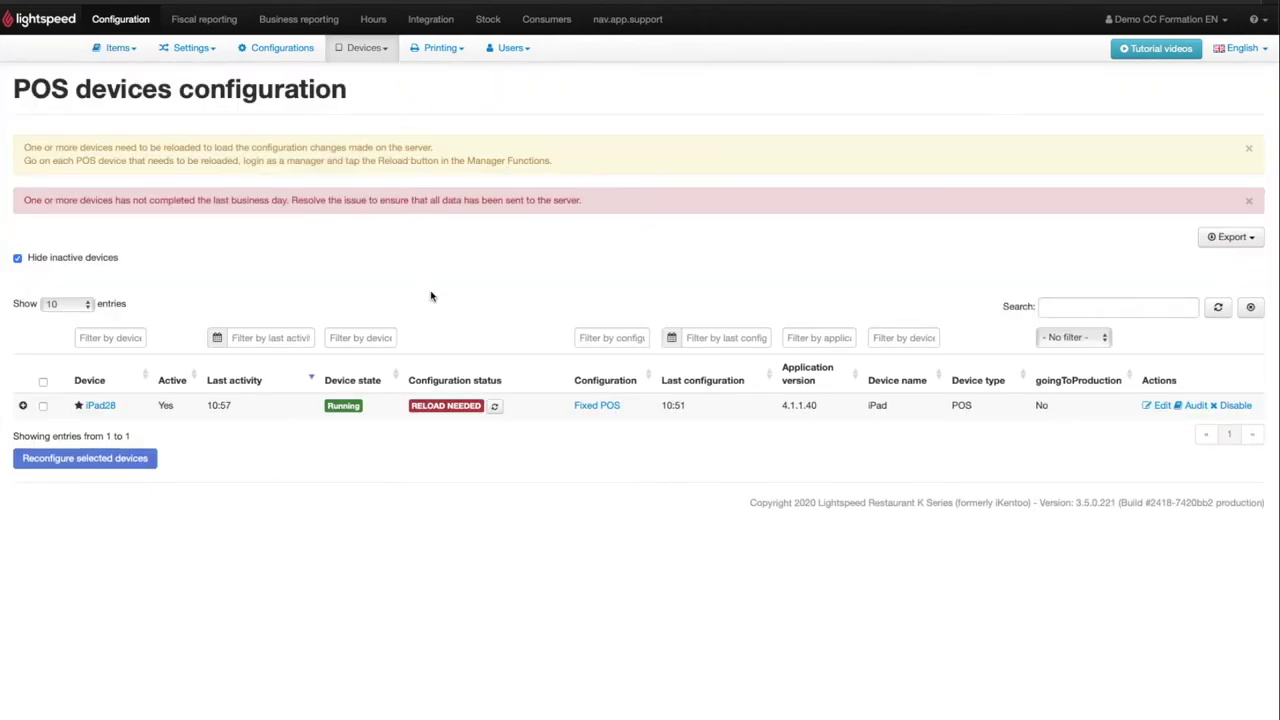
click(1162, 405)
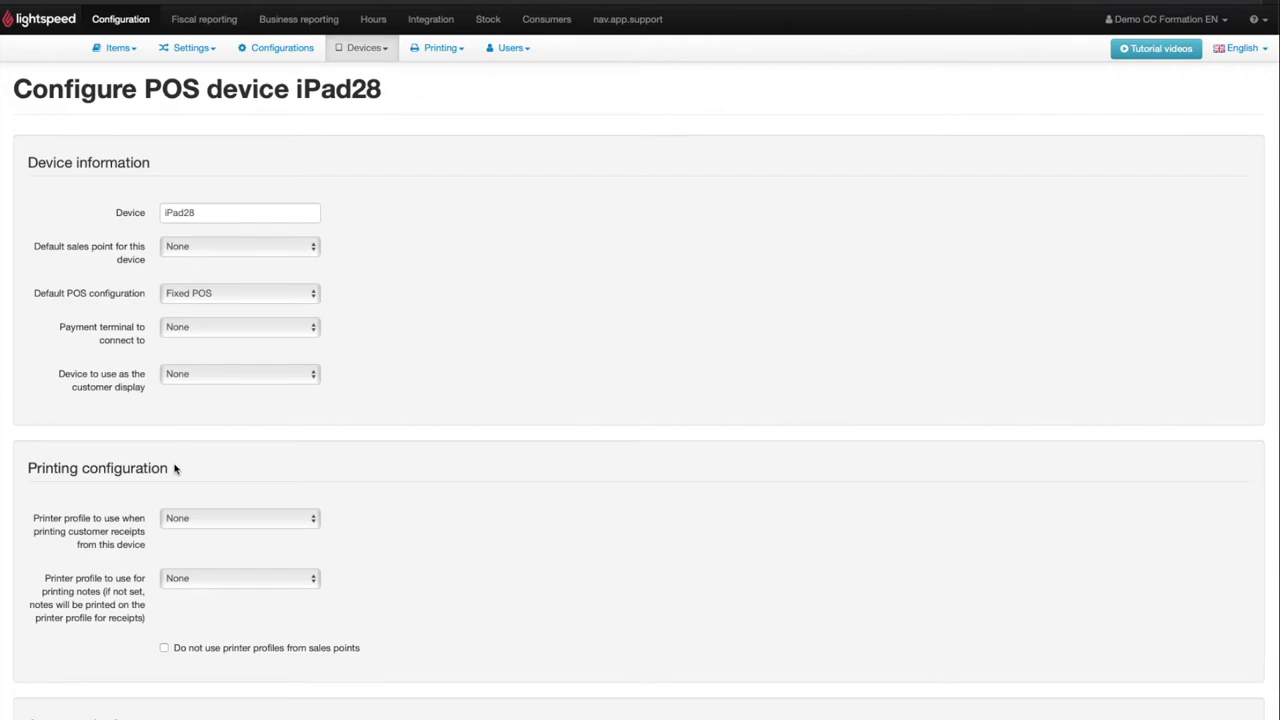
Set iPad28's printer profiles for customer receipts and for notes to PP-Receipt, and update the device
click(222, 522)
click(220, 529)
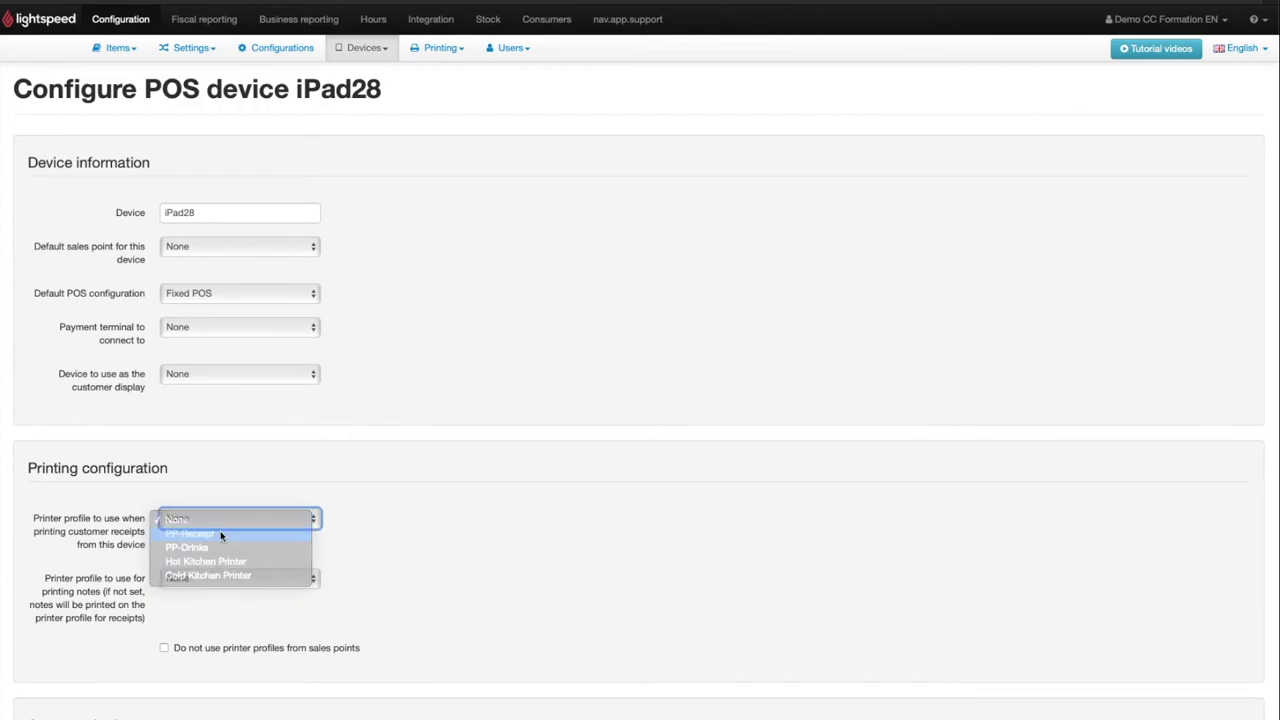
click(225, 584)
click(224, 594)
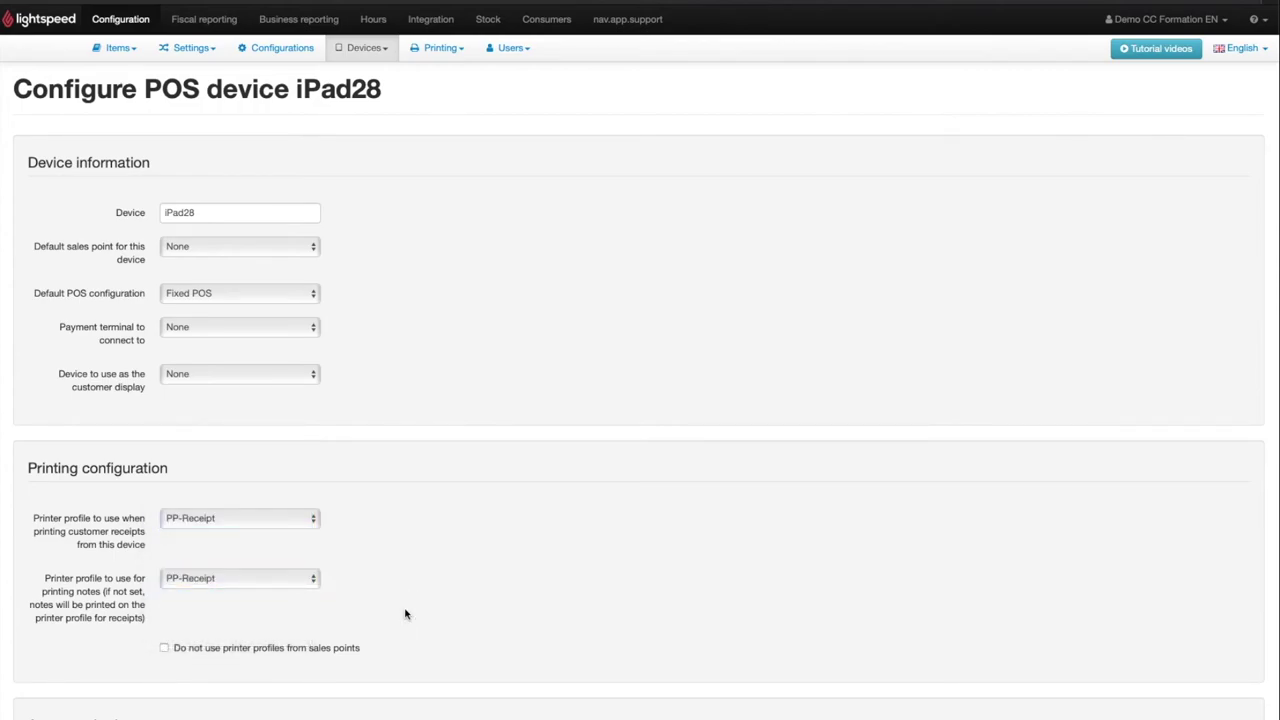
scroll(405, 614, down, 5)
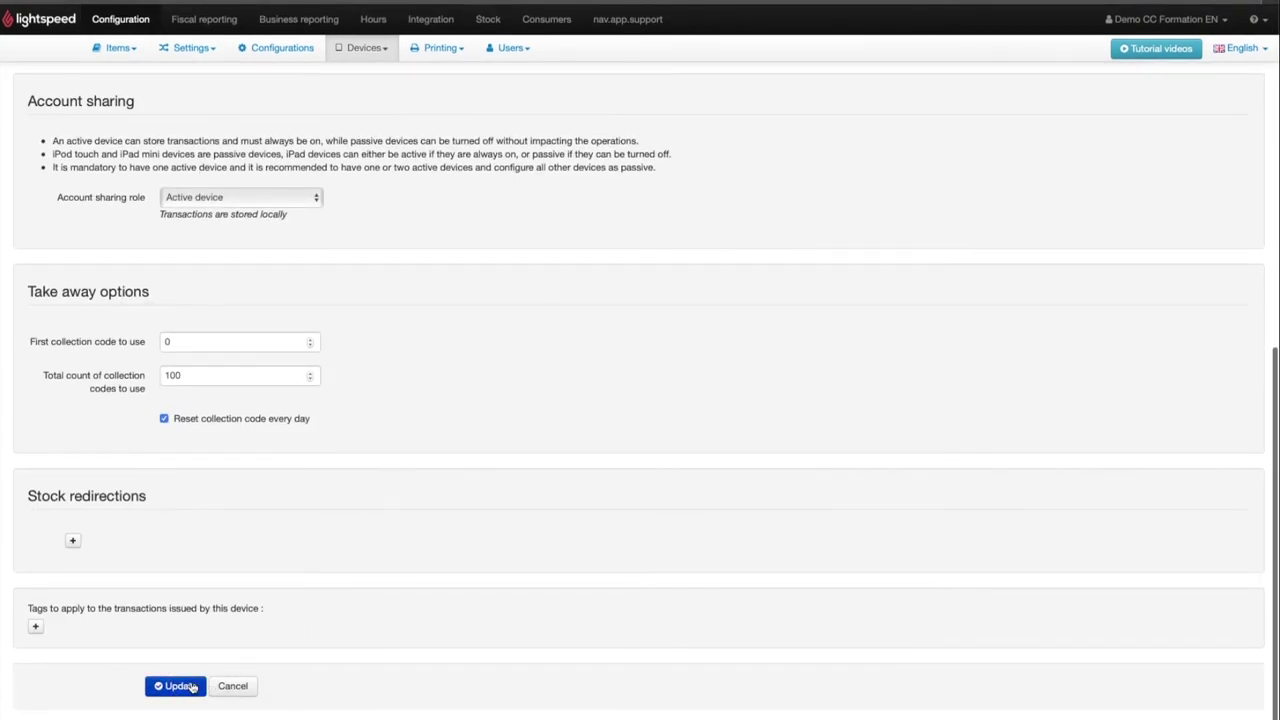
click(193, 686)
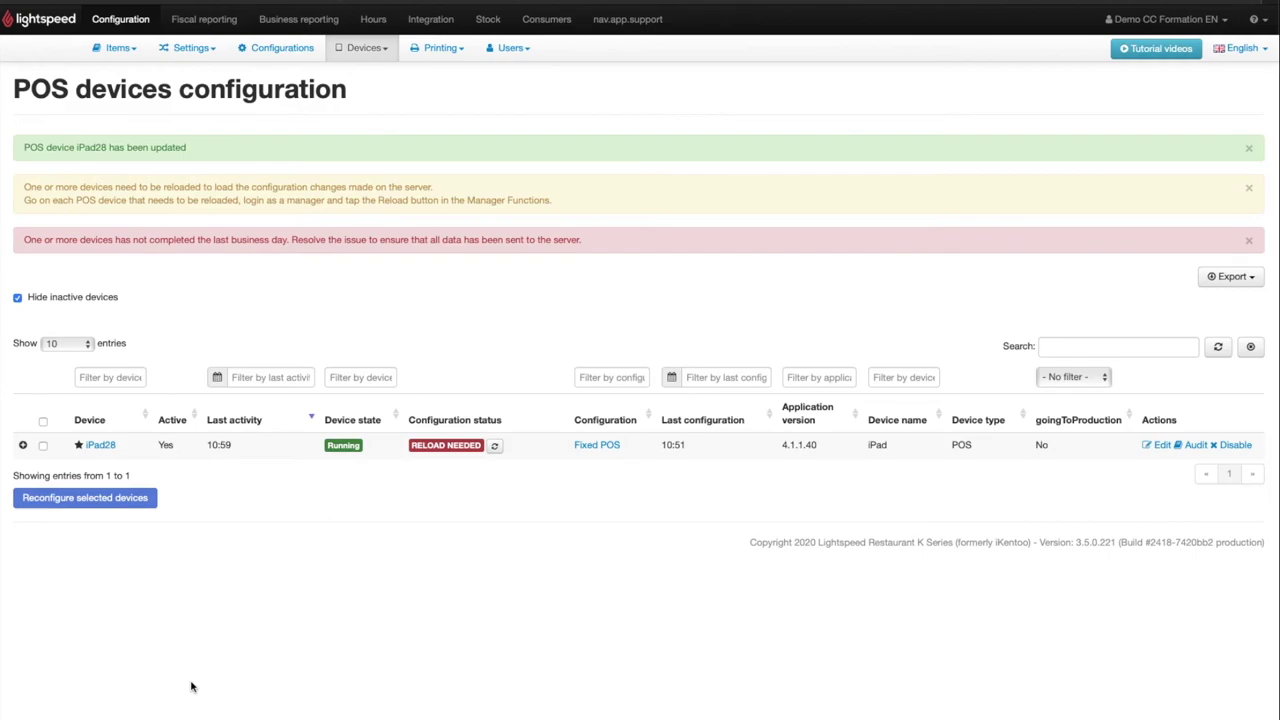
Assign the Hot Food accounting group to the Hot Kitchen production center and save the group
click(137, 22)
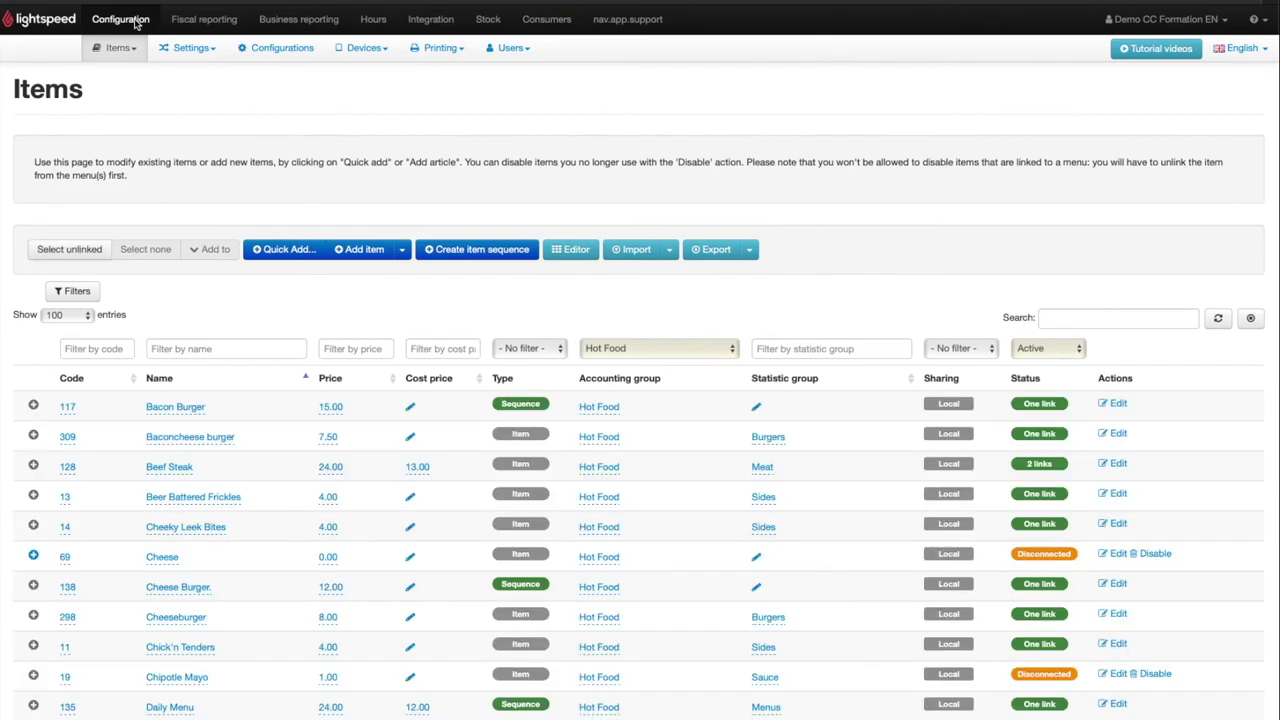
click(134, 48)
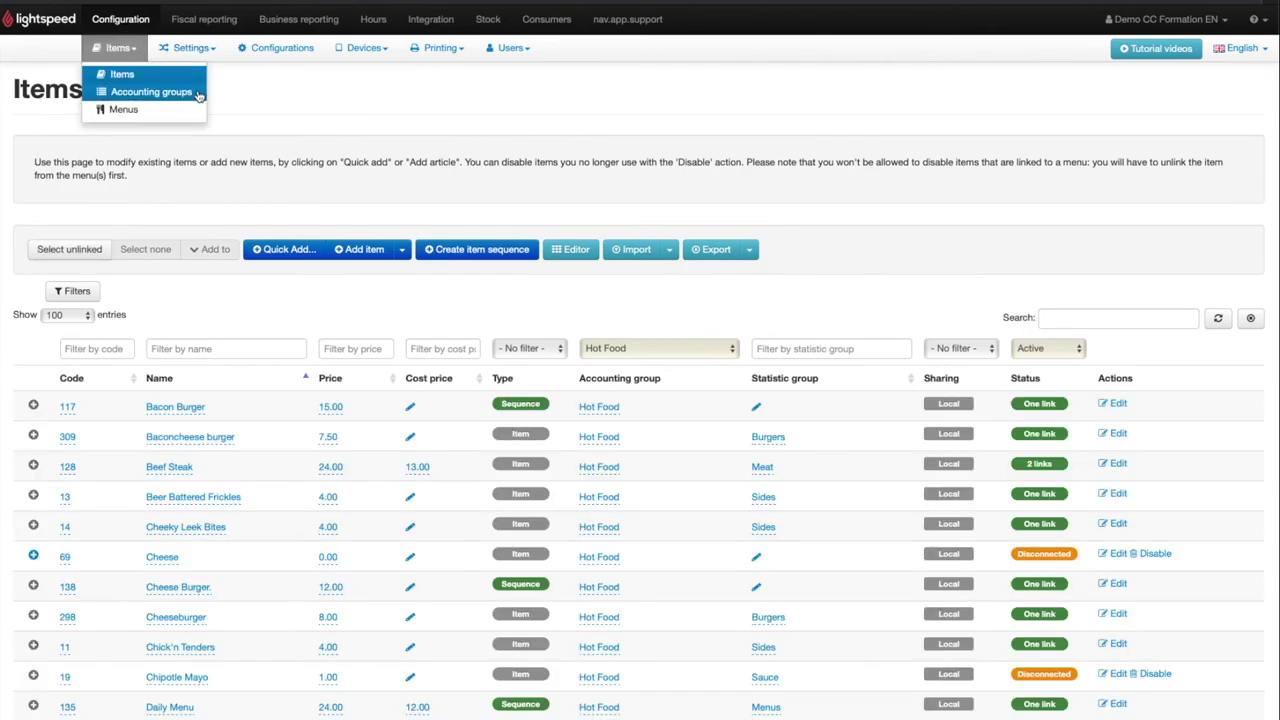
click(150, 92)
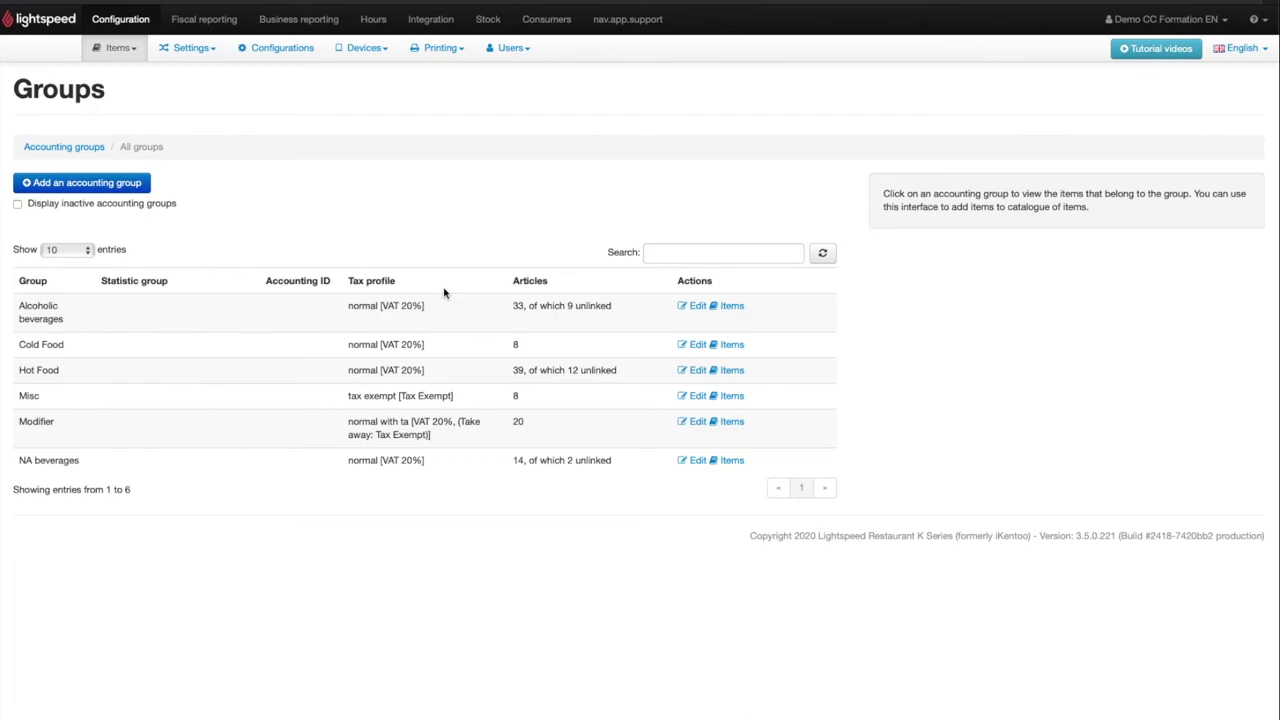
click(697, 371)
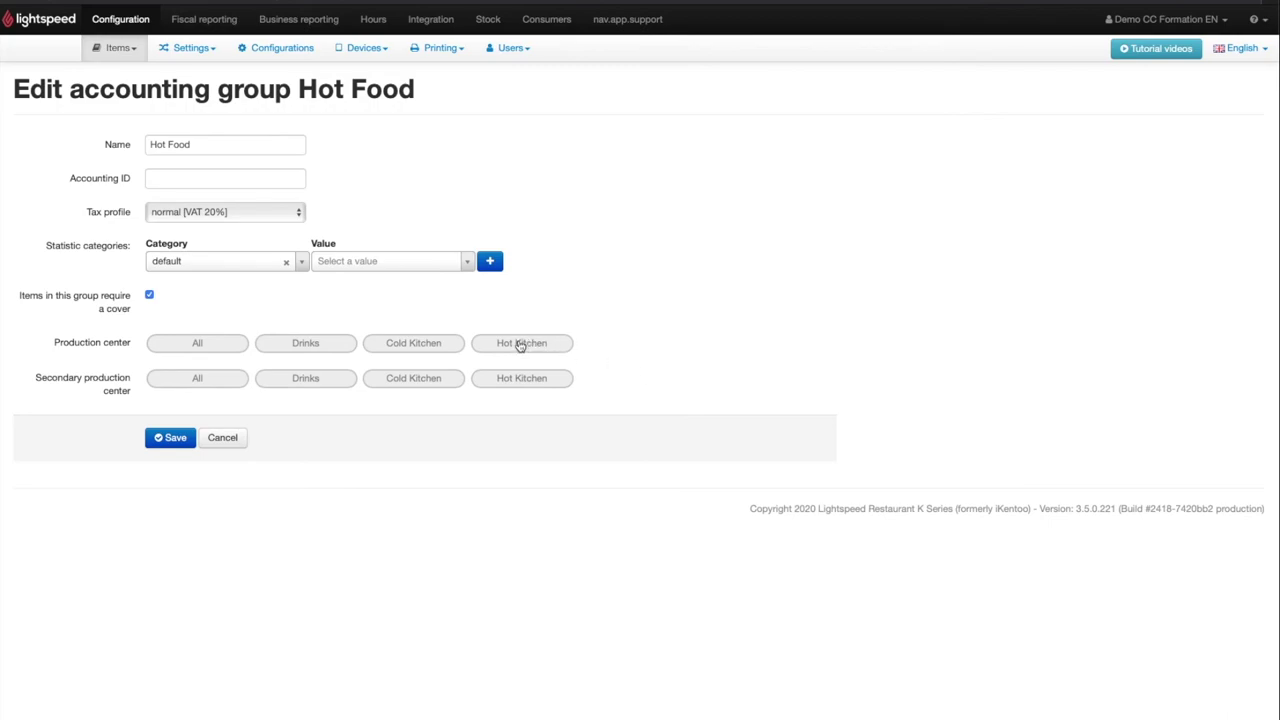
click(531, 346)
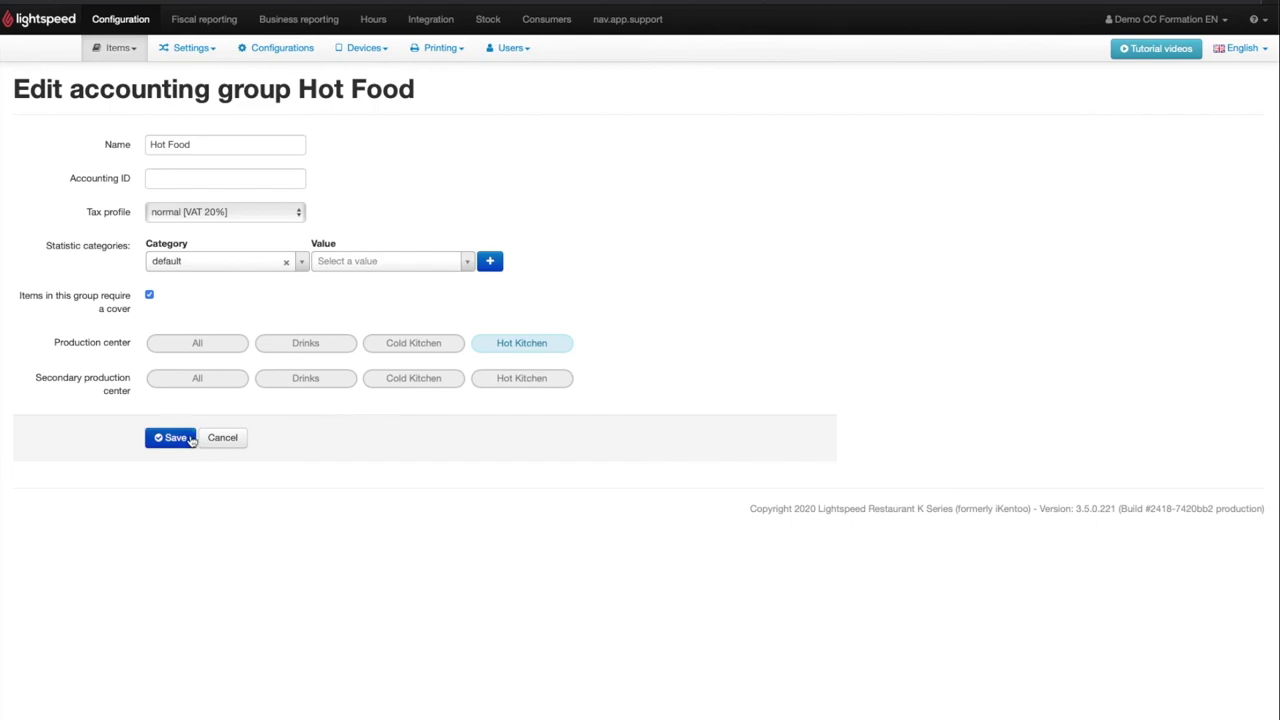
click(183, 440)
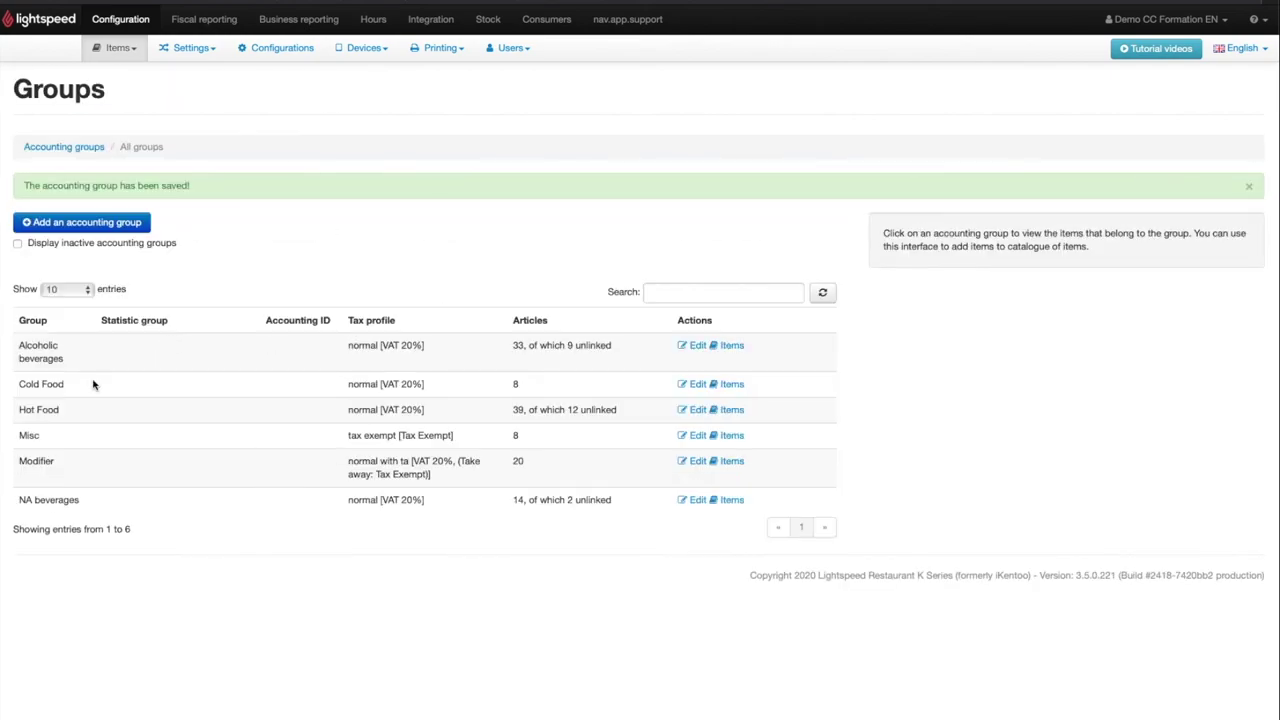
Set the Cold Food accounting group's production center to Cold Kitchen and secondary production center to Hot Kitchen, and save it
click(697, 385)
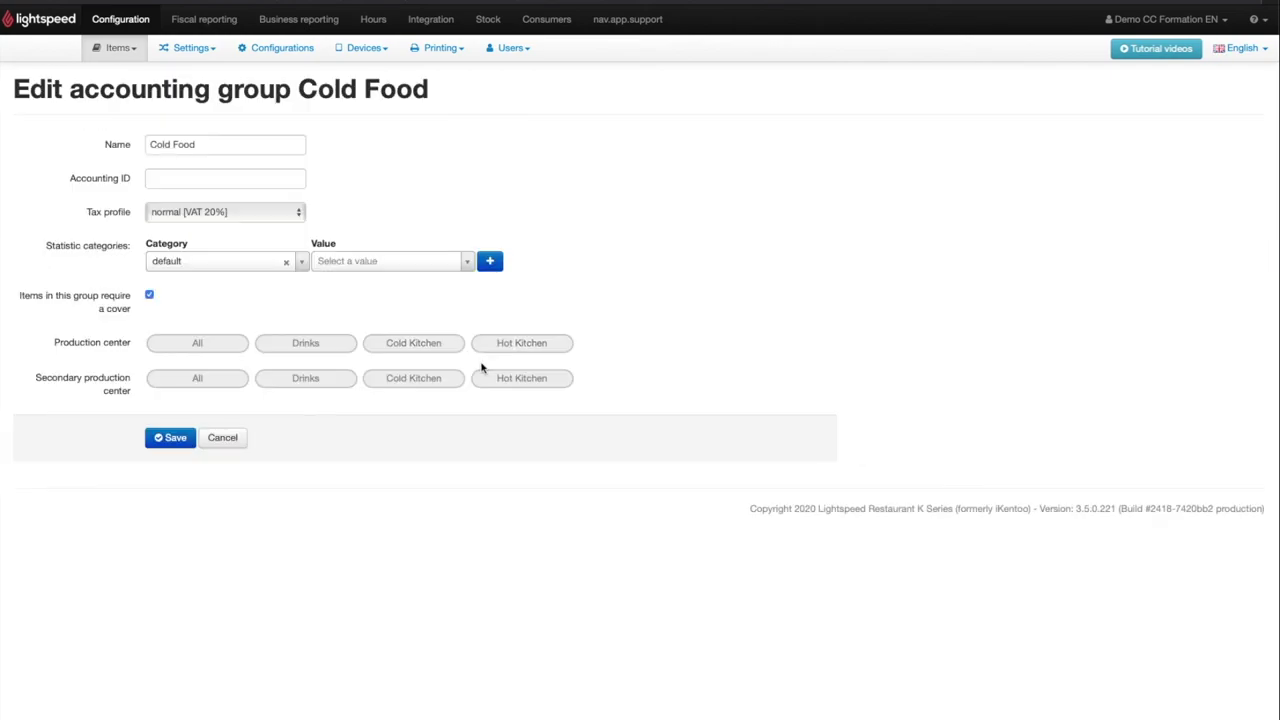
click(422, 343)
click(553, 383)
click(172, 443)
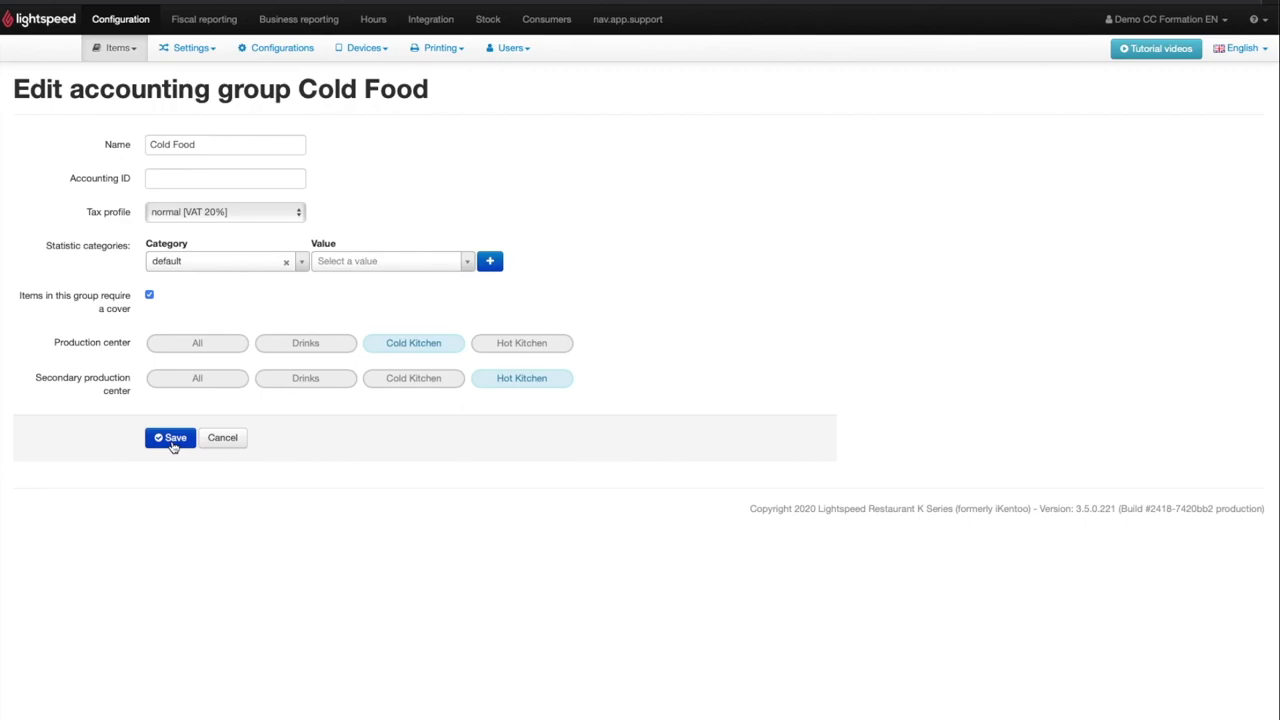